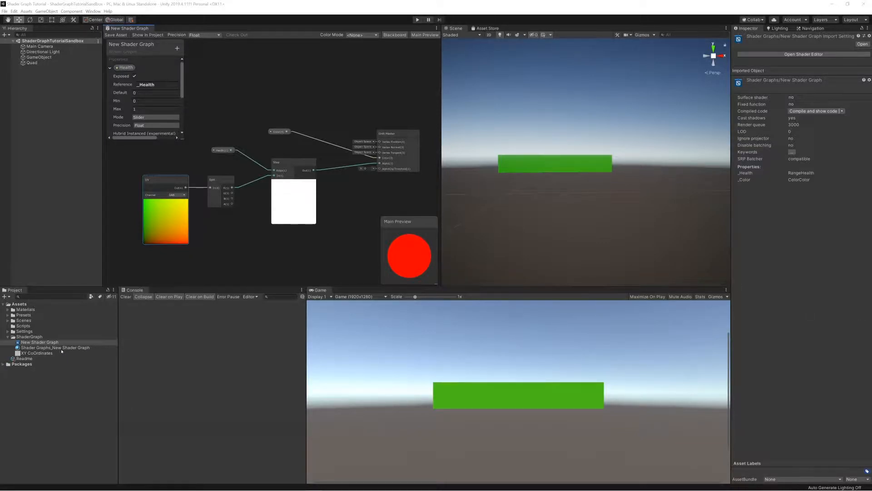
Test the Health slider on the Shader Graphs_New Shader Graph material.
left_click(47, 348)
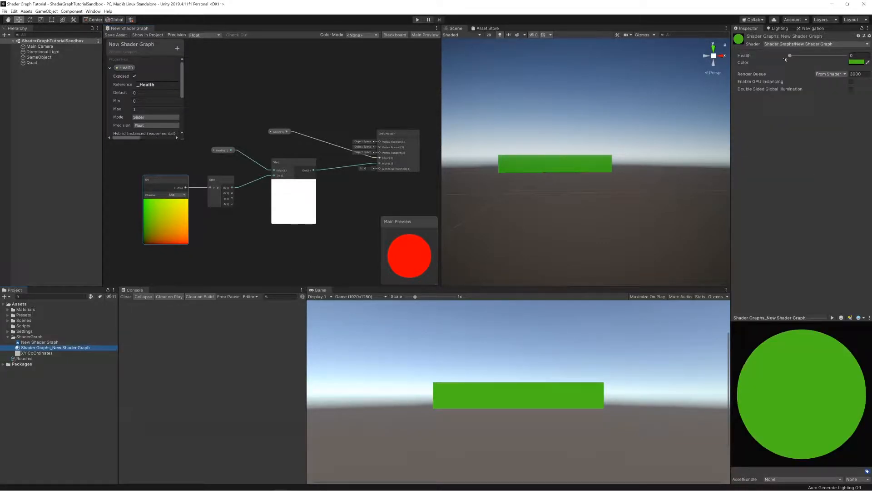
mouse_move(791, 56)
left_mouse_down()
mouse_move(836, 57)
mouse_move(780, 58)
left_mouse_up()
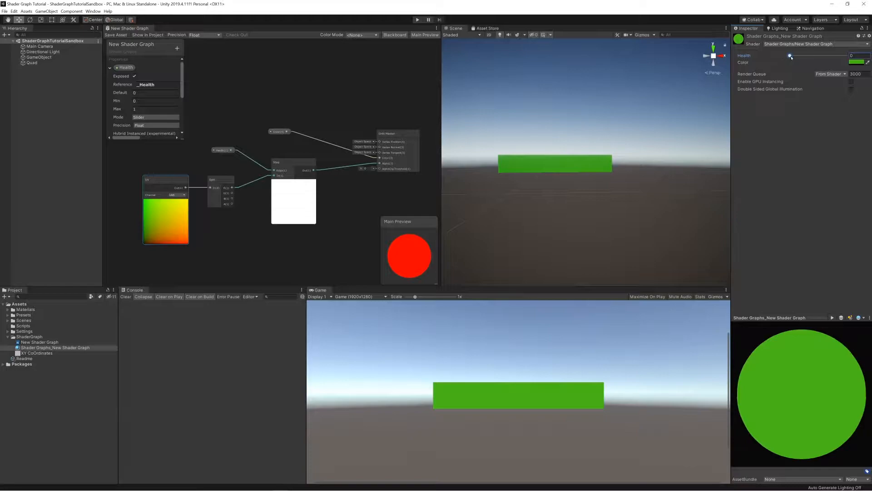
mouse_move(790, 57)
left_mouse_down()
mouse_move(848, 56)
mouse_move(788, 53)
left_mouse_up()
mouse_move(790, 55)
left_mouse_down()
mouse_move(850, 59)
mouse_move(779, 58)
left_mouse_up()
Insert a One Minus node between the Health property and the Step node's Edge input, with its preview collapsed.
right_click(236, 118)
left_click(243, 120)
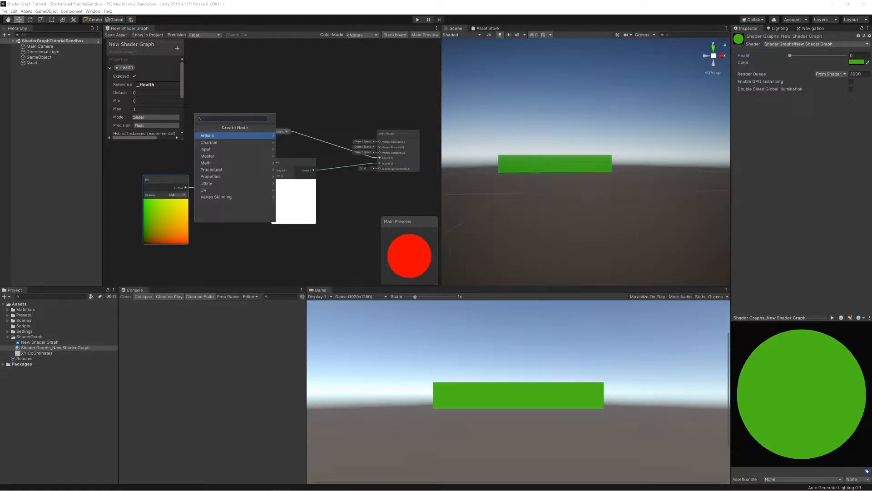
type("one")
key("Return")
left_click_drag(247, 124, 256, 72)
mouse_move(232, 150)
left_mouse_down()
mouse_move(249, 87)
mouse_move(200, 148)
mouse_move(183, 150)
left_mouse_up()
left_click_drag(268, 81, 274, 170)
left_click(228, 136)
left_click_drag(225, 124, 240, 147)
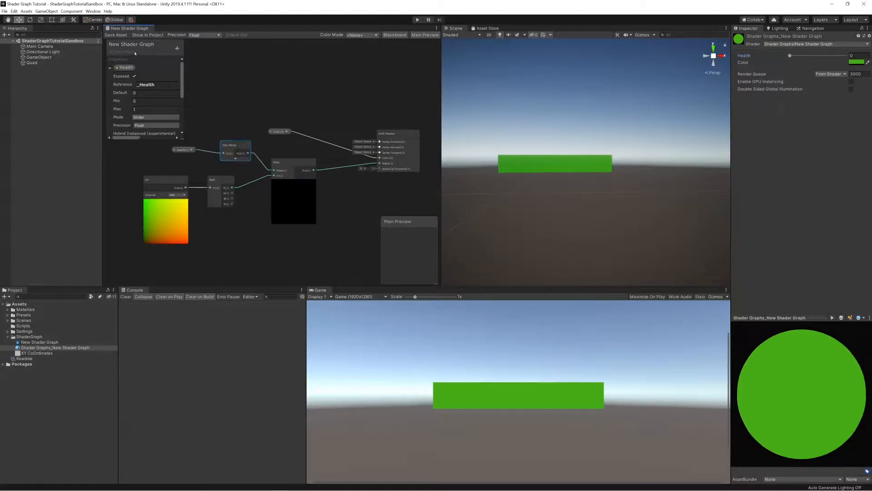
Save the shader graph and set the material's Health to 1.
left_click(115, 35)
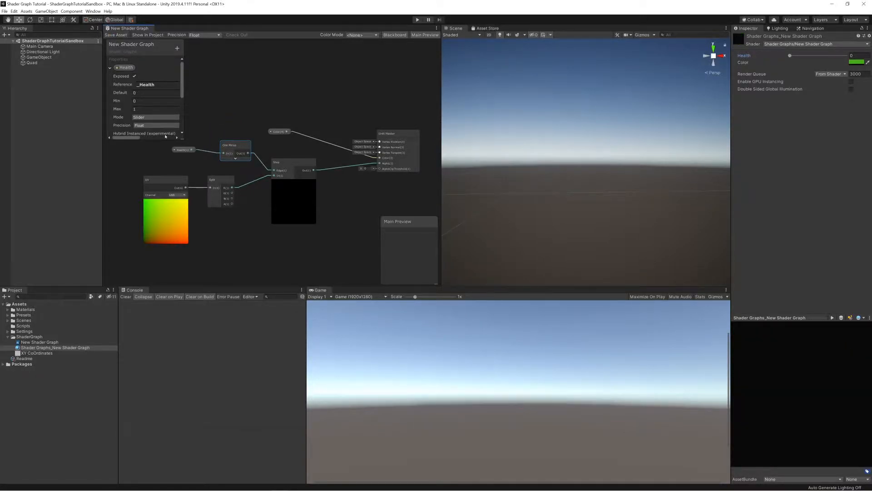
left_click_drag(790, 56, 846, 56)
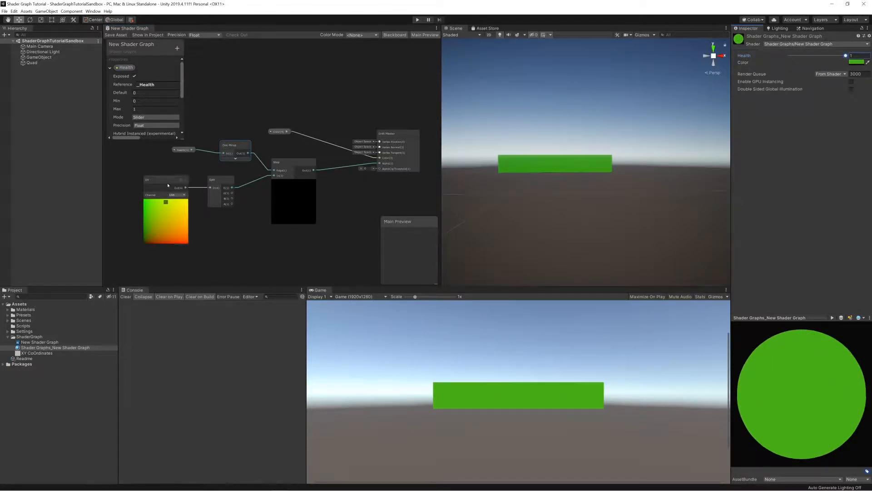
Insert a collapsed One Minus node between the Split node's R output and the Step node's In input, and test the Health slider.
left_click_drag(159, 180, 134, 180)
left_click_drag(218, 181, 188, 180)
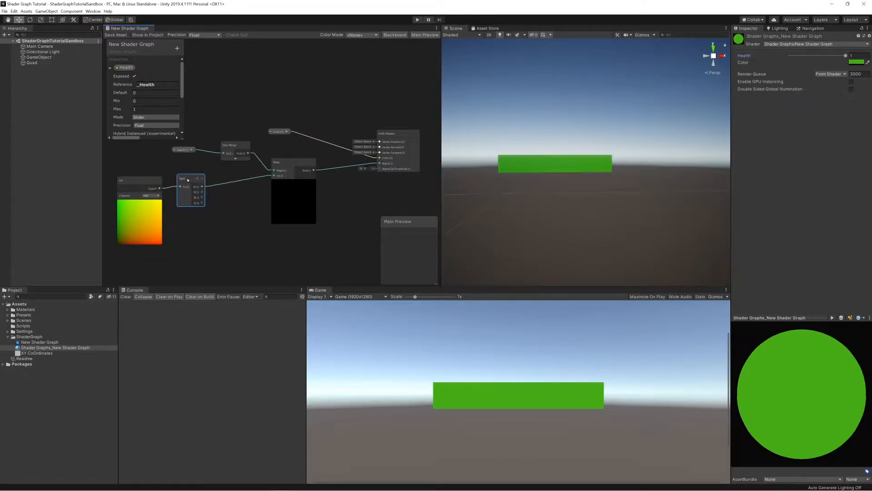
right_click(234, 206)
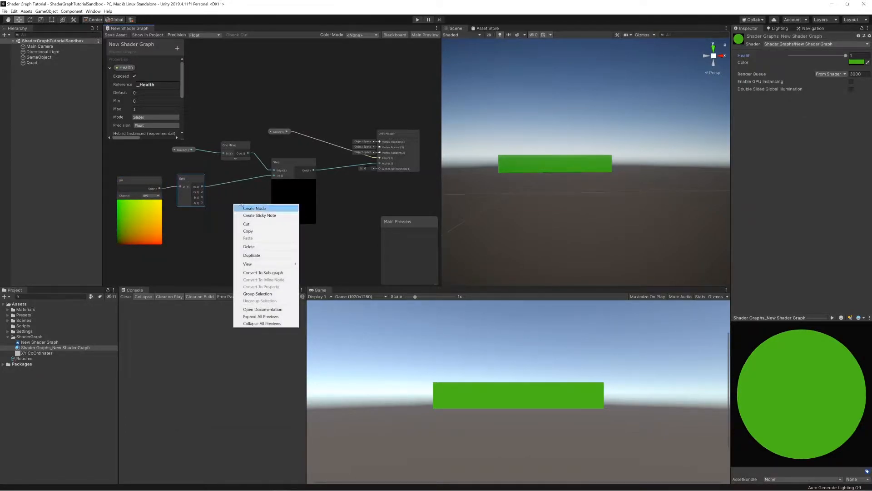
left_click(256, 208)
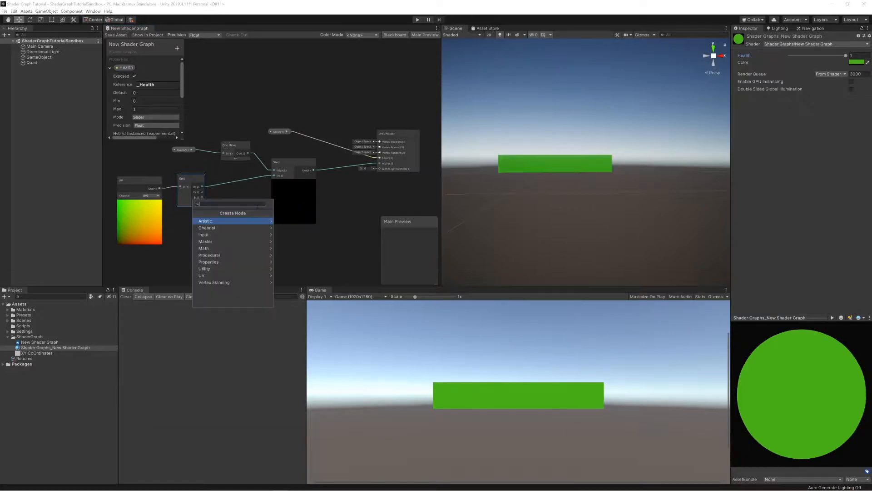
type("one")
key("Return")
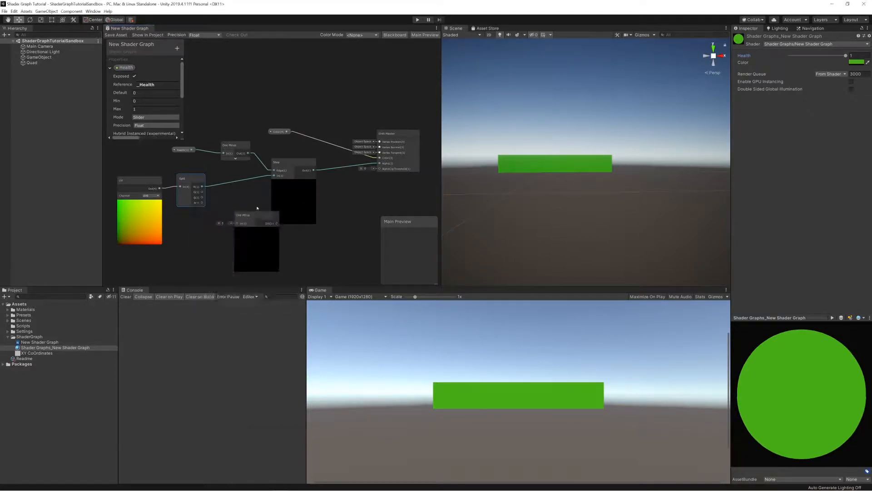
left_click_drag(203, 186, 274, 176)
left_click(257, 230)
left_click_drag(251, 215, 237, 176)
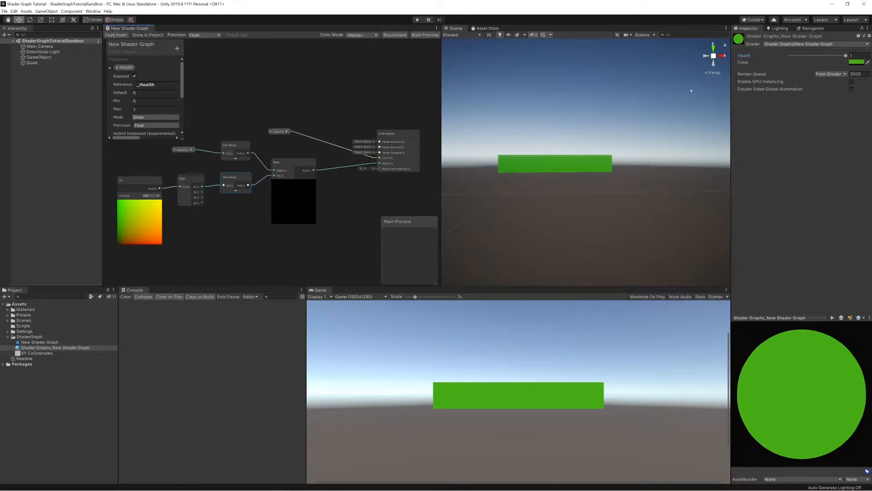
mouse_move(845, 55)
left_mouse_down()
mouse_move(790, 55)
mouse_move(846, 56)
left_mouse_up()
Move the Health property node away from its One Minus node and set the Health property's maximum to 100.
scroll(222, 136, "down", 1)
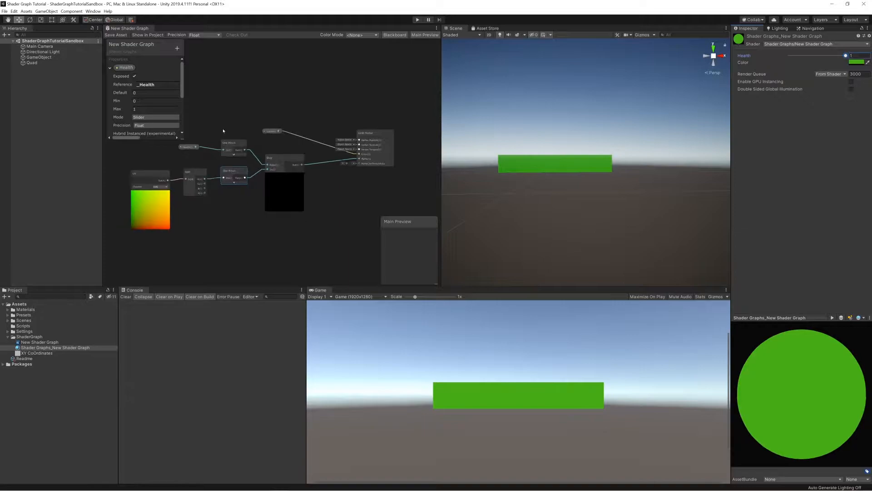
middle_click_drag(222, 136, 260, 159)
left_click(220, 175)
left_click_drag(220, 176, 173, 165)
left_click(166, 141)
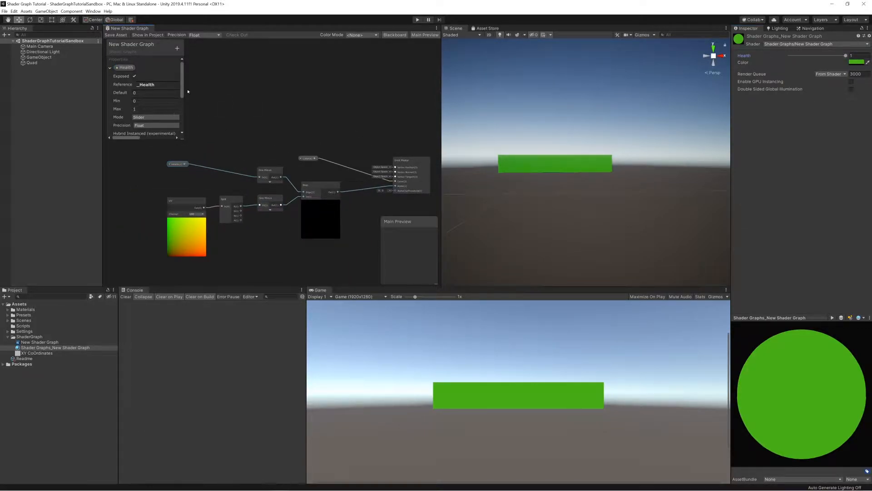
left_click(132, 110)
type("100")
left_click(223, 145)
Add a Multiply node to the graph between the Health property node and its One Minus node.
right_click(216, 143)
left_click(224, 144)
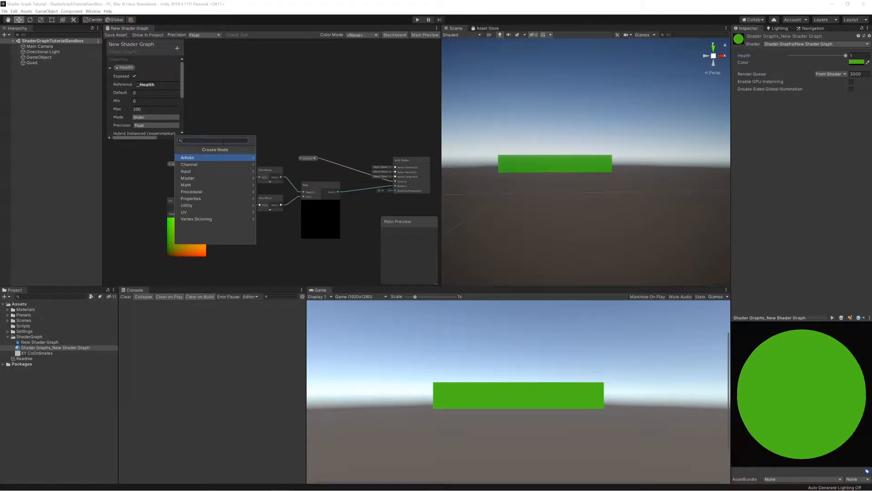
type("di")
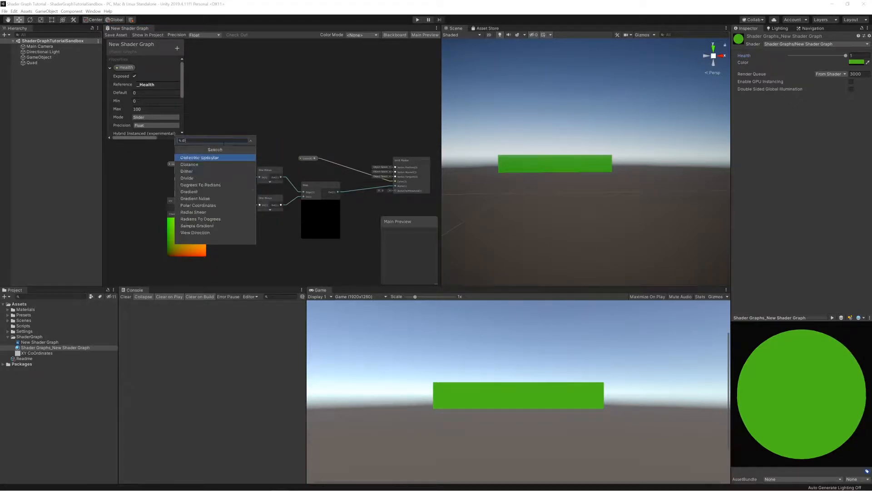
key("BackSpace")
key("BackSpace")
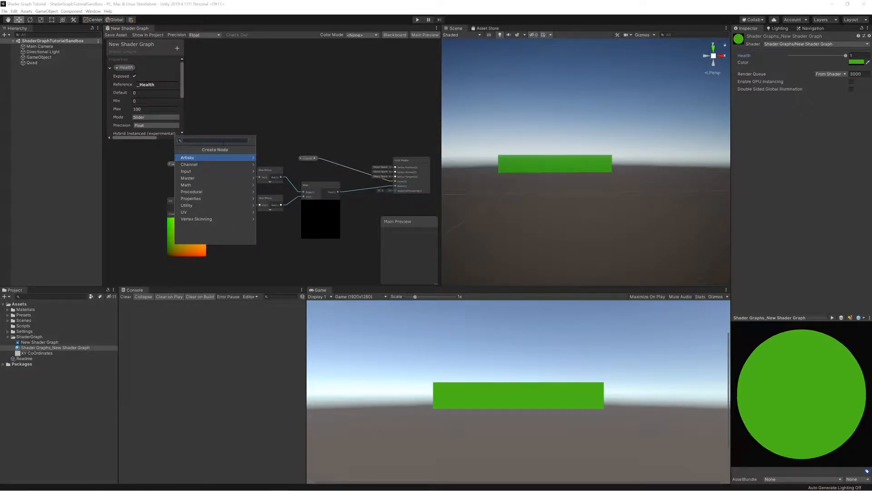
type("multiply")
key("Return")
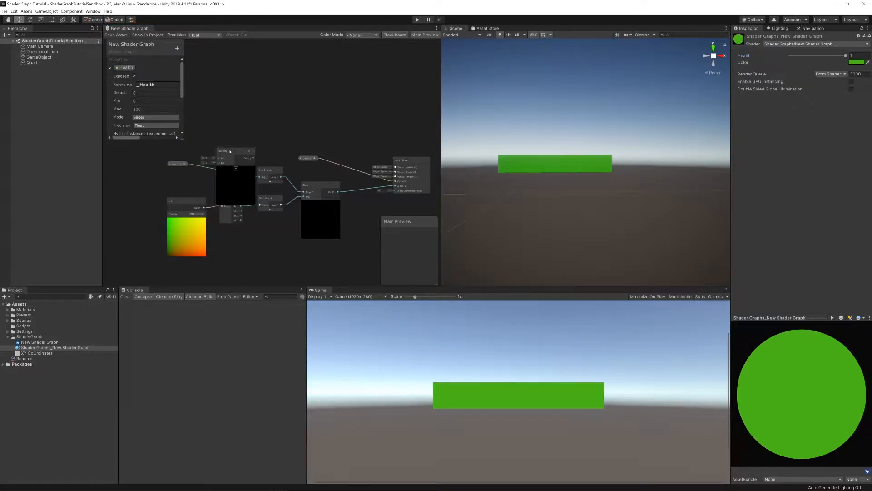
Wire Health into the Multiply node's A input and its output into the upper One Minus node, and collapse the Multiply preview.
left_click_drag(178, 165, 164, 163)
left_click_drag(168, 162, 218, 158)
left_click_drag(236, 155, 260, 178)
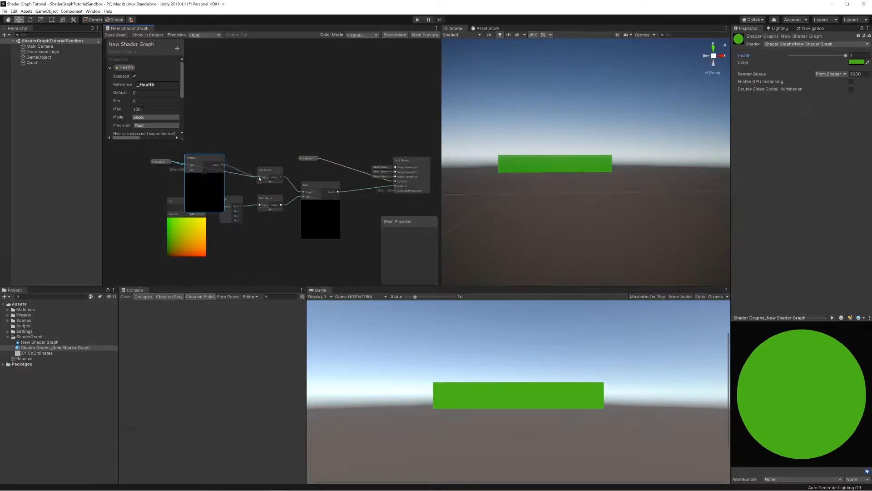
left_click_drag(204, 175, 218, 176)
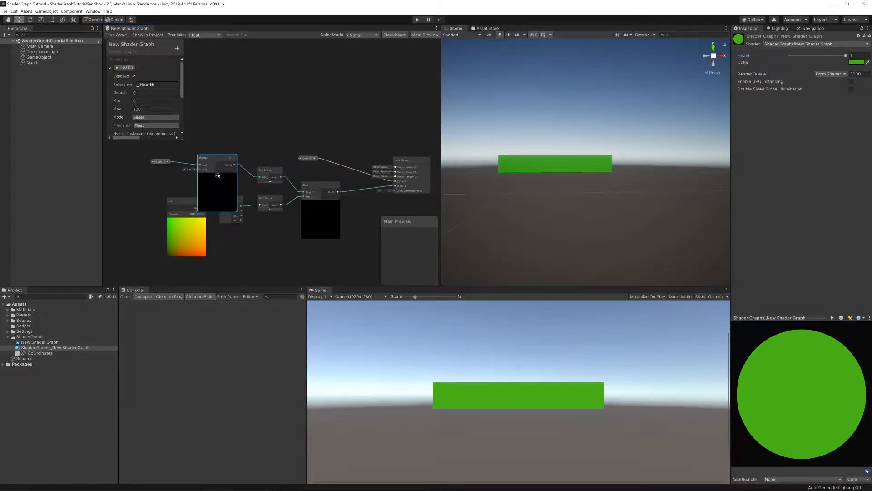
left_click(217, 175)
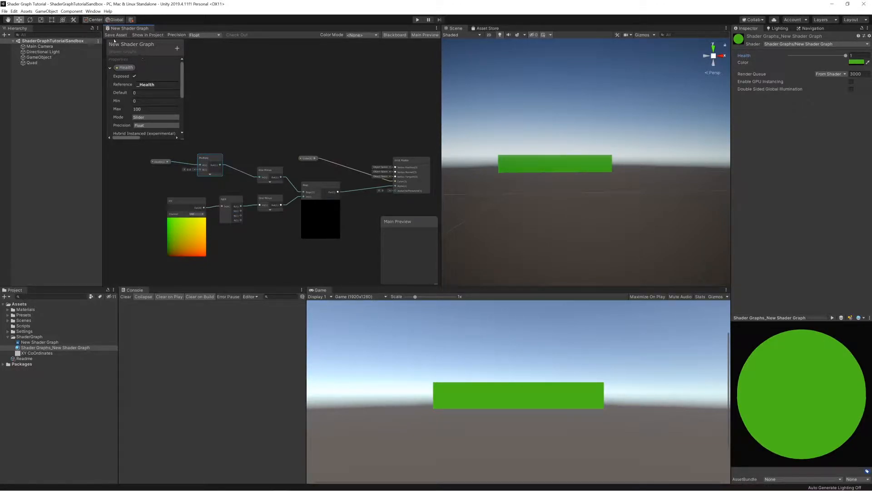
Save the shader graph and test the material's Health range, ending with Health set to 100.
left_click(115, 36)
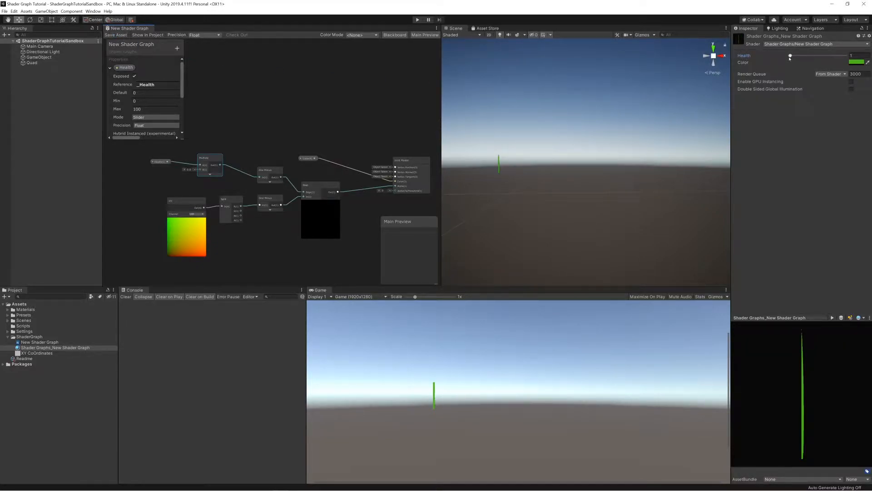
mouse_move(790, 56)
left_mouse_down()
mouse_move(851, 57)
mouse_move(788, 58)
left_mouse_up()
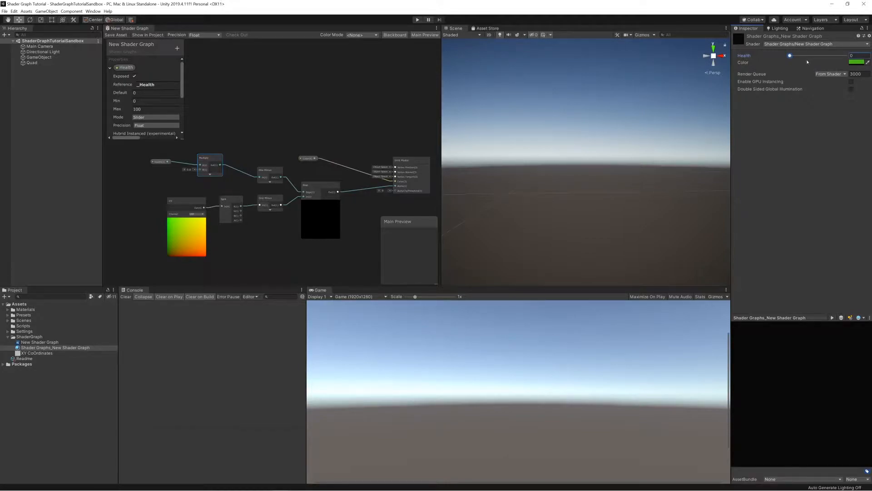
left_click_drag(791, 55, 869, 58)
Move the Multiply and Health nodes closer to the upper One Minus node to tidy the graph.
left_click_drag(206, 160, 228, 169)
left_click_drag(163, 163, 186, 174)
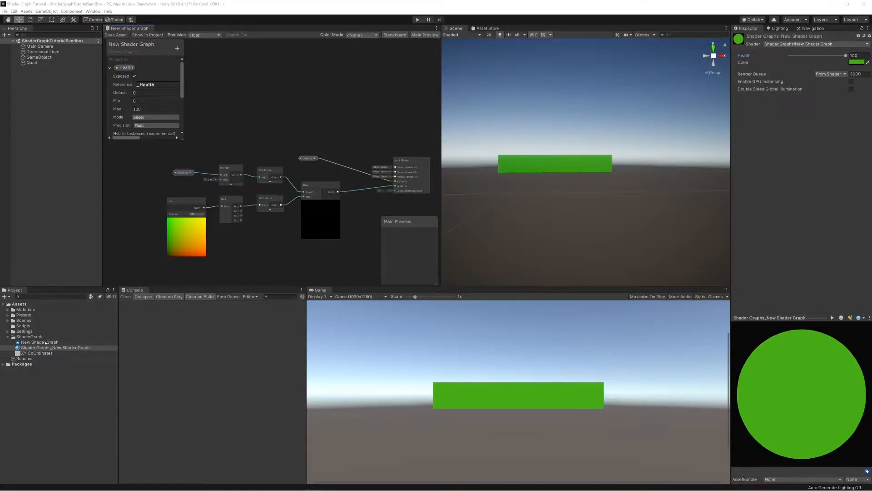
Create a C# script named HealthBar in the Scripts folder and open it in a maximized Visual Studio window.
left_click(20, 327)
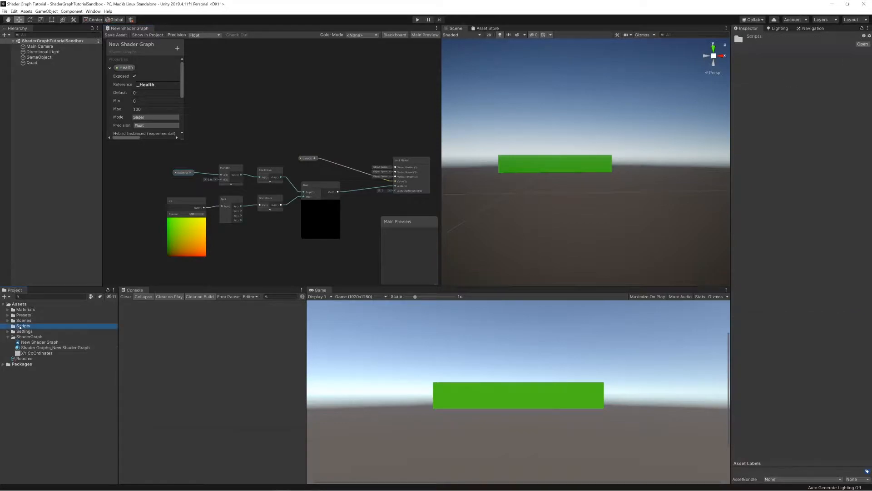
right_click(20, 327)
mouse_move(36, 333)
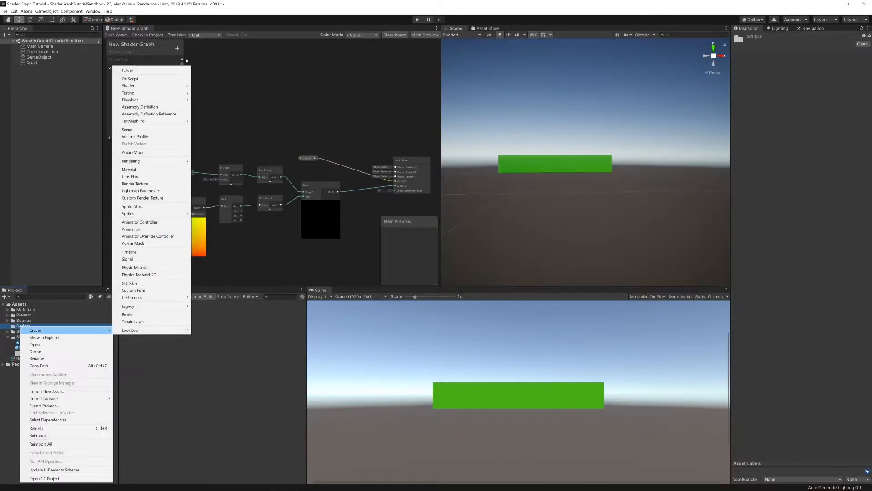
left_click(132, 78)
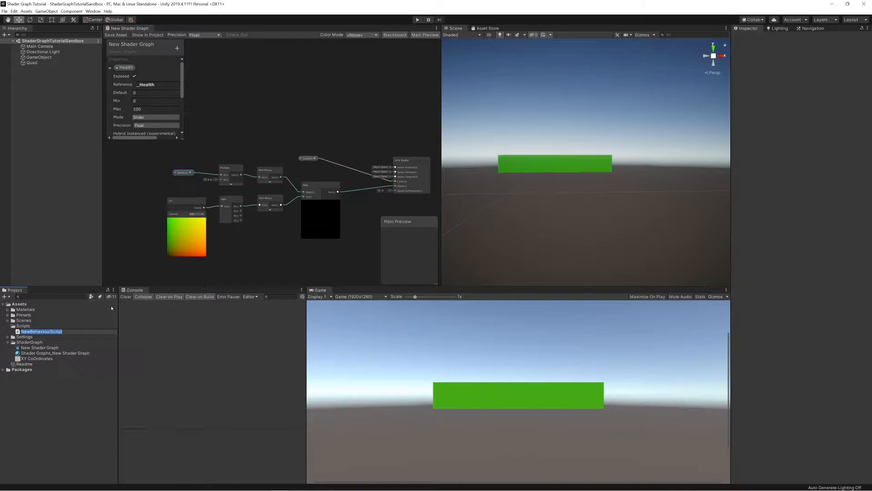
type("HealthBar")
key("Return")
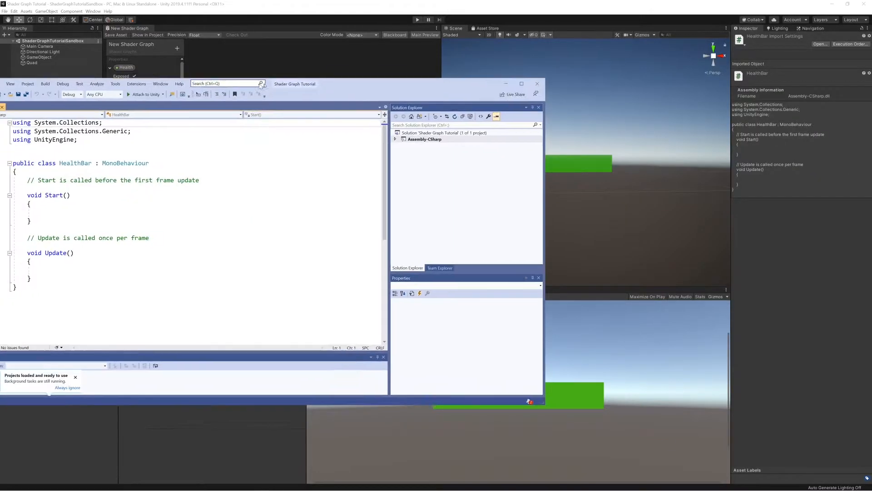
left_click_drag(435, 94, 530, 105)
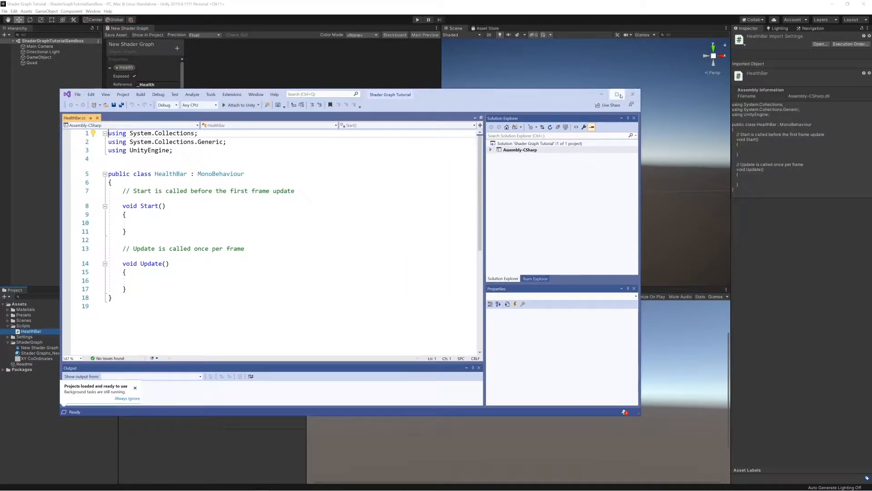
left_click(617, 94)
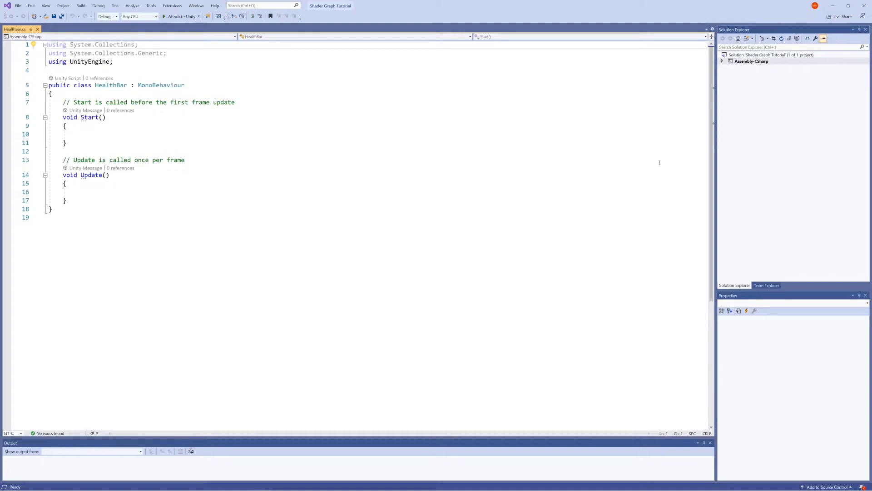
Add a [SerializeField] attribute on a new line at the start of the HealthBar class body.
left_click(114, 95)
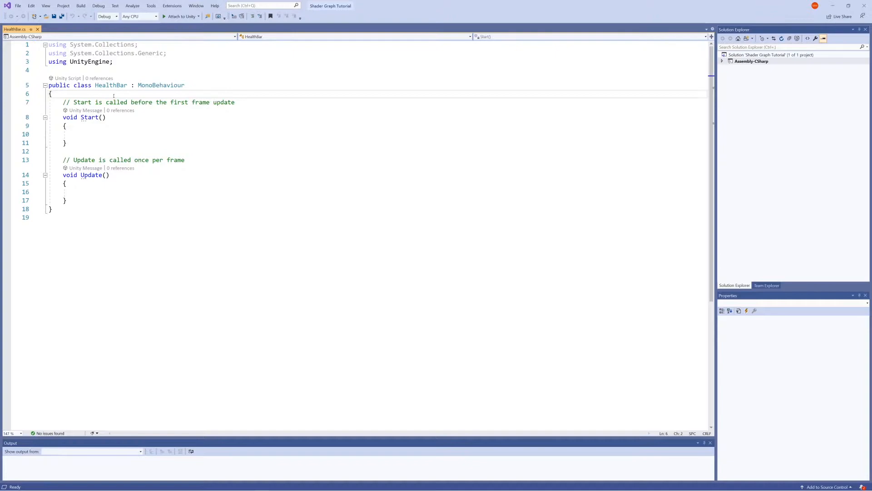
key("Return")
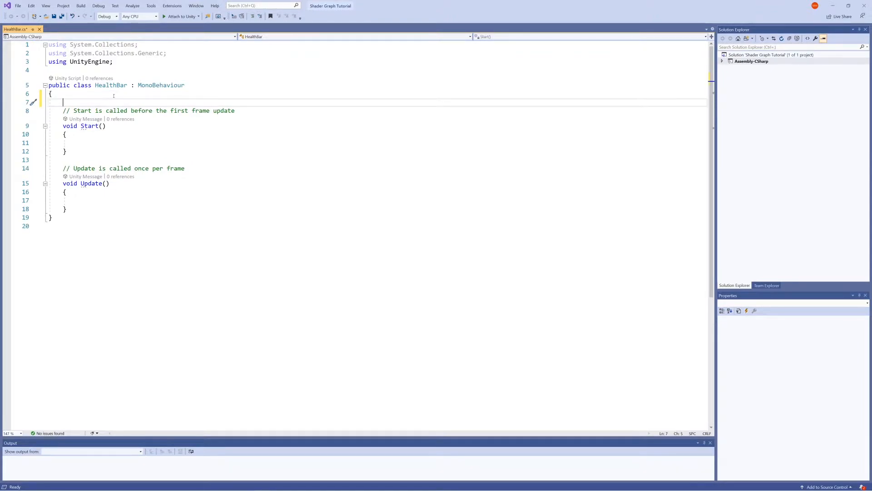
type("pse")
key("BackSpace")
key("BackSpace")
key("BackSpace")
type("[SerializeField] Rede")
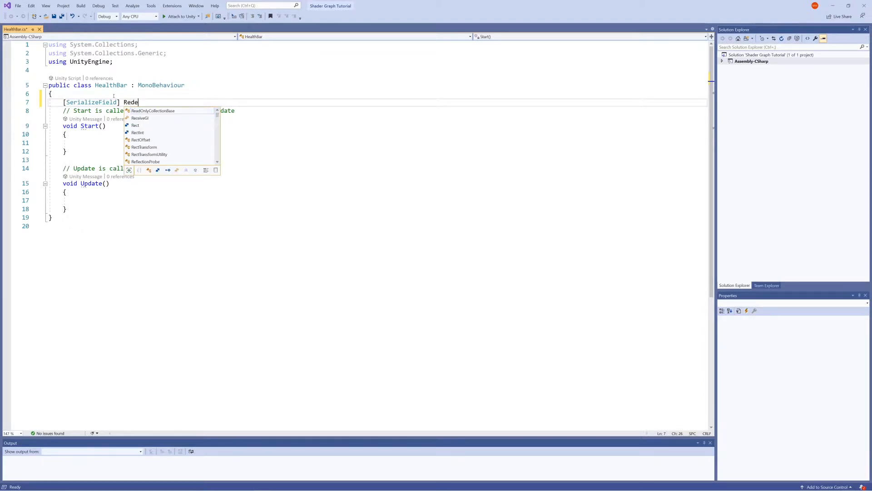
type("rer")
Complete the serialized field declaration as "Renderer _renderer;" and add a blank line after it.
key("BackSpace")
key("BackSpace")
key("BackSpace")
key("BackSpace")
key("BackSpace")
type("nder")
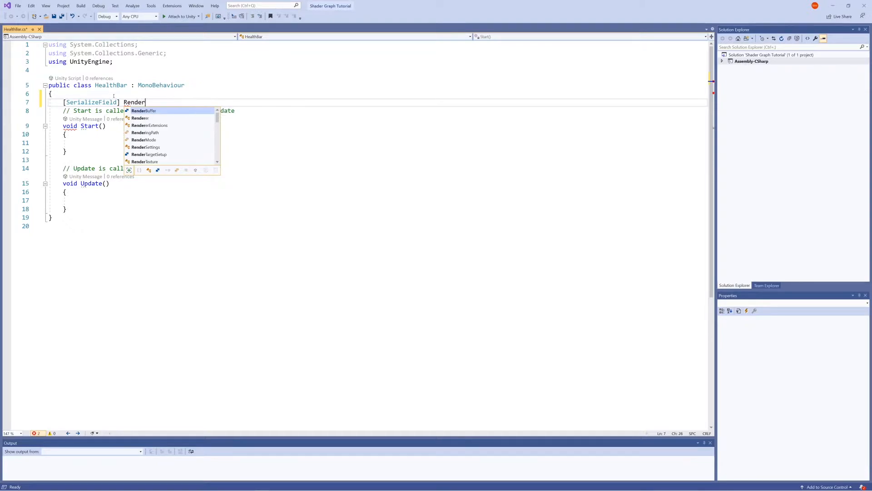
type("er")
key("Escape")
type("_red")
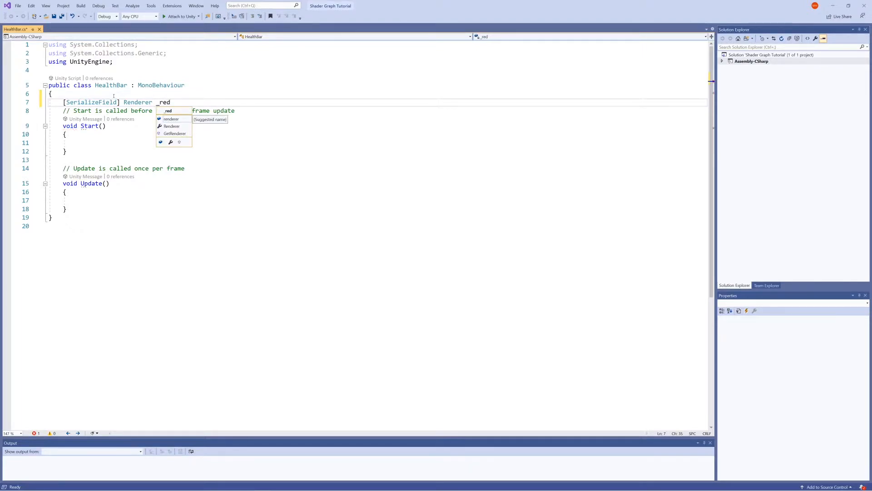
key("BackSpace")
type("d")
key("BackSpace")
type("ndere;")
key("BackSpace")
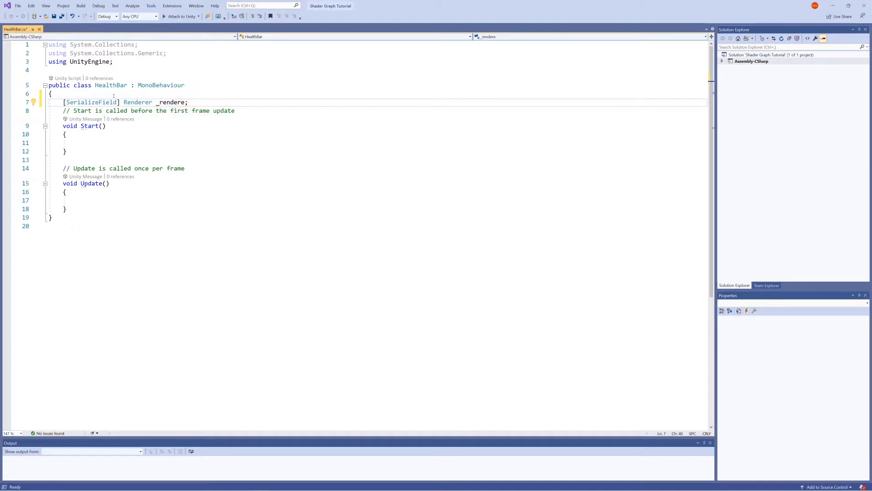
type("r;")
key("Return")
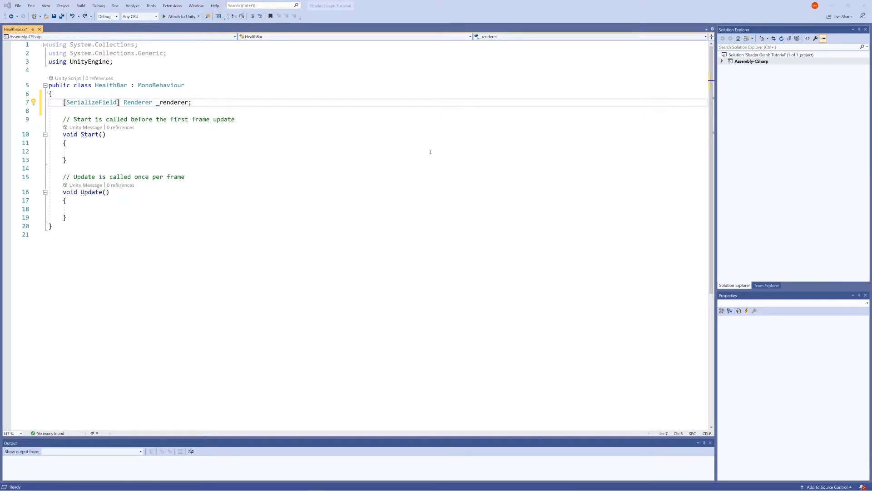
Add the field "[SerializeField] int _currentHealth;" on a new line below the _renderer declaration.
left_click(196, 103)
key("Return")
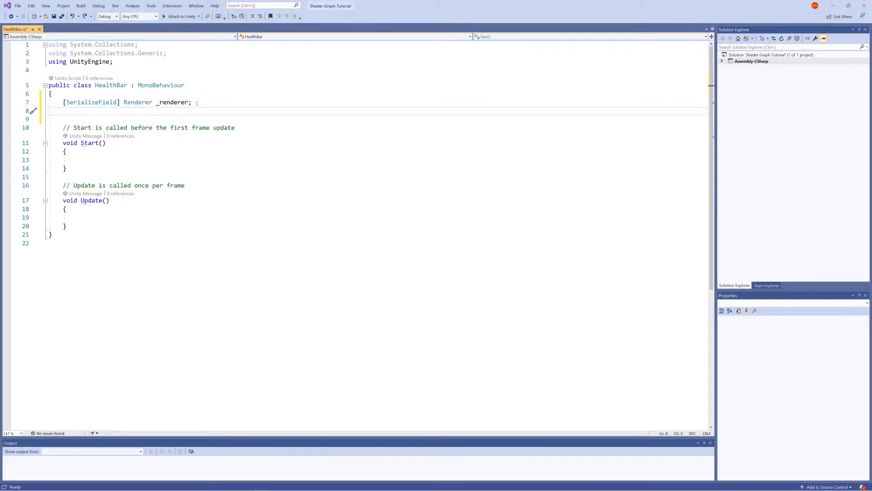
type("[SerializeField")
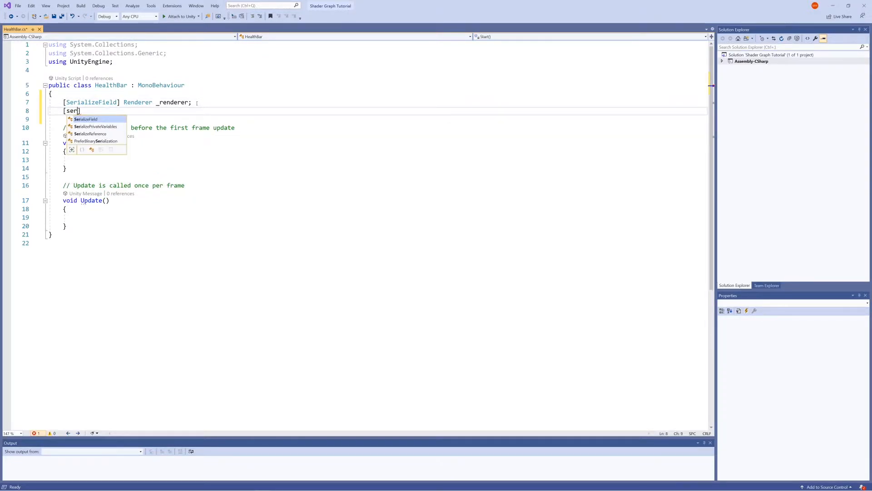
type("]")
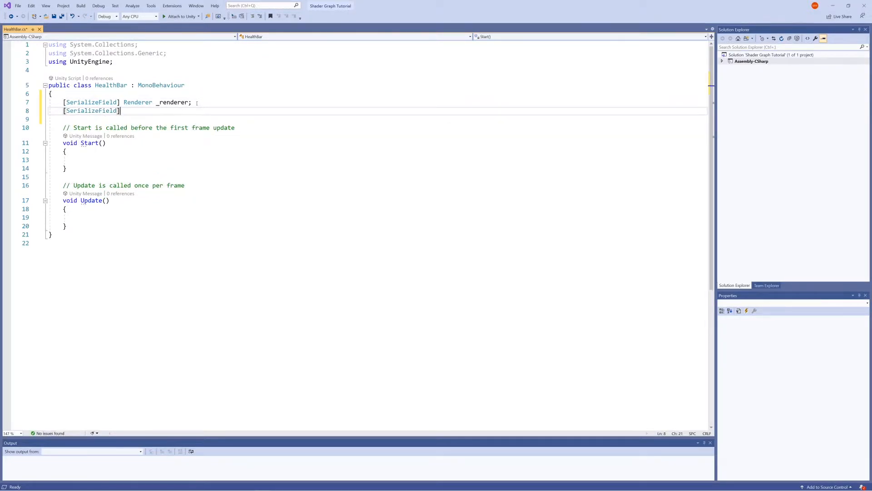
type(" int _currentHealth;")
Insert a [Range (0,100)] attribute in front of the _currentHealth field's [SerializeField] attribute.
key("Left")
key("ctrl+Left")
key("ctrl+Left")
key("ctrl+Left")
key("ctrl+Left")
key("ctrl+Left")
key("ctrl+Left")
type("[")
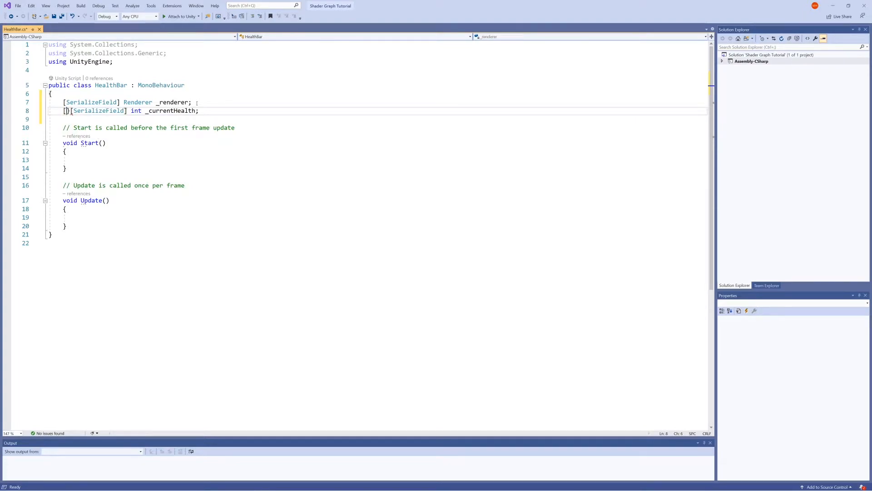
type("]")
key("Left")
type("Range")
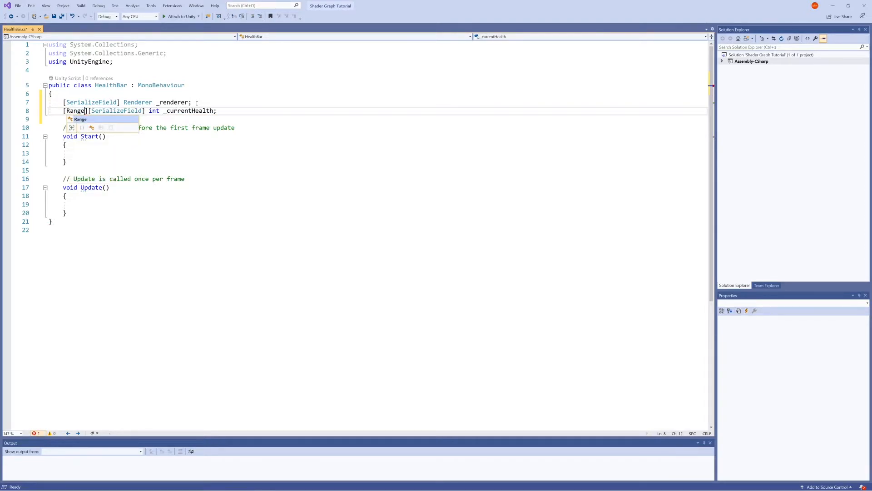
type(" (0")
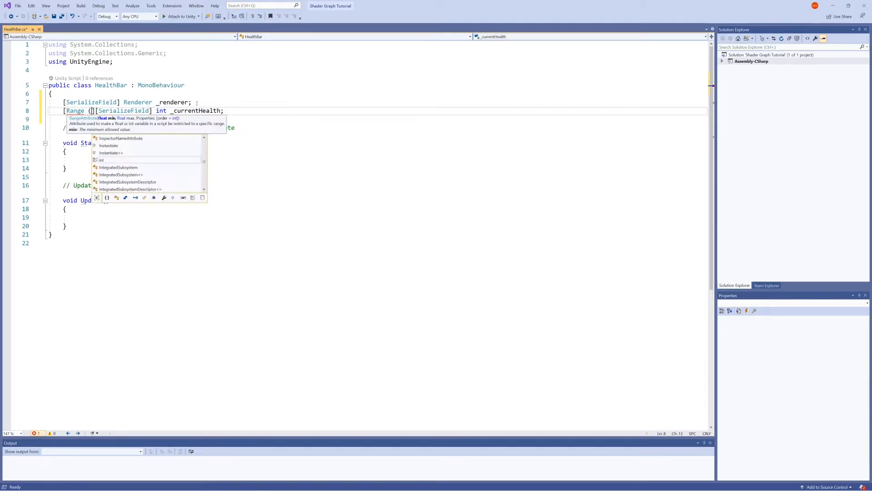
type(",100")
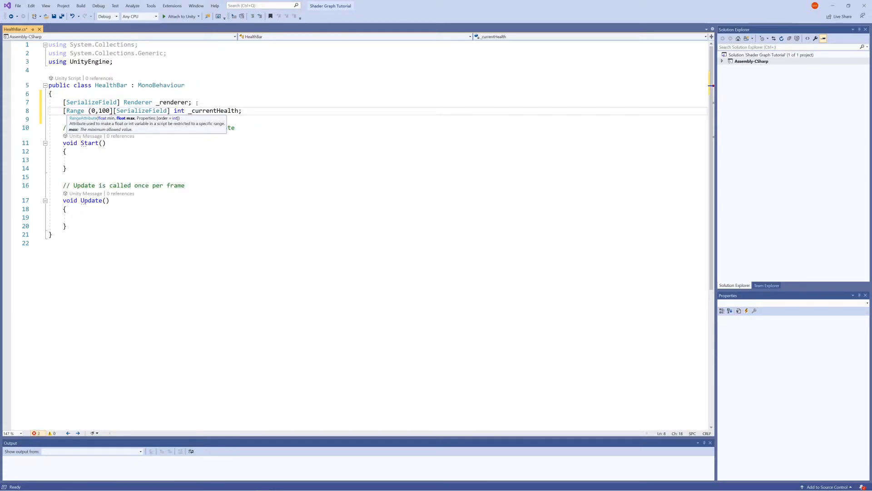
type(")")
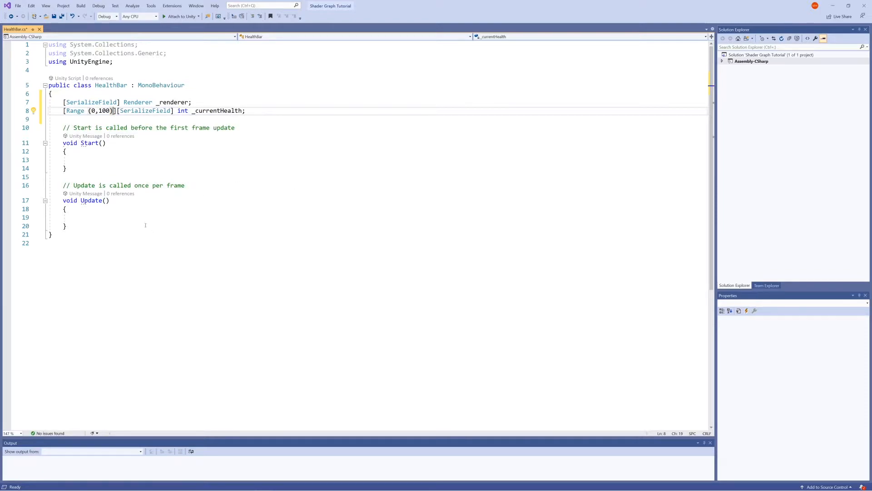
Begin a statement inside the Update method with "_renderer.material.set".
left_click(120, 208)
left_click(115, 214)
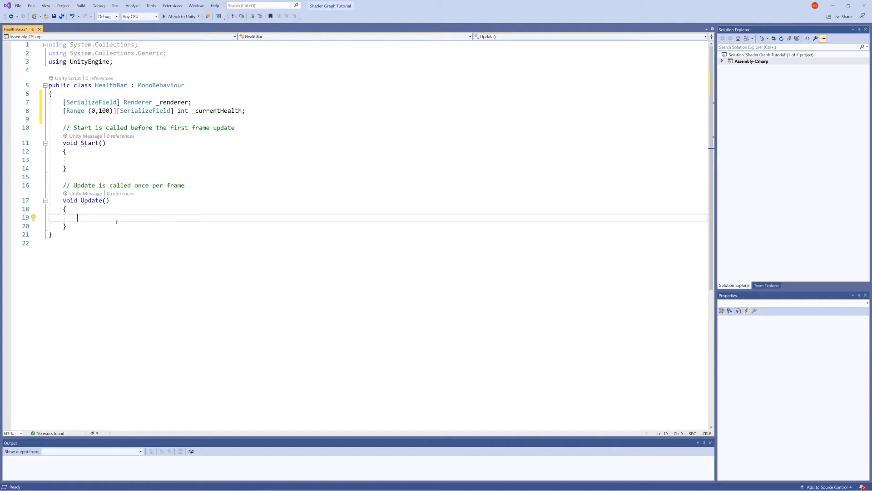
type("_renderer.m")
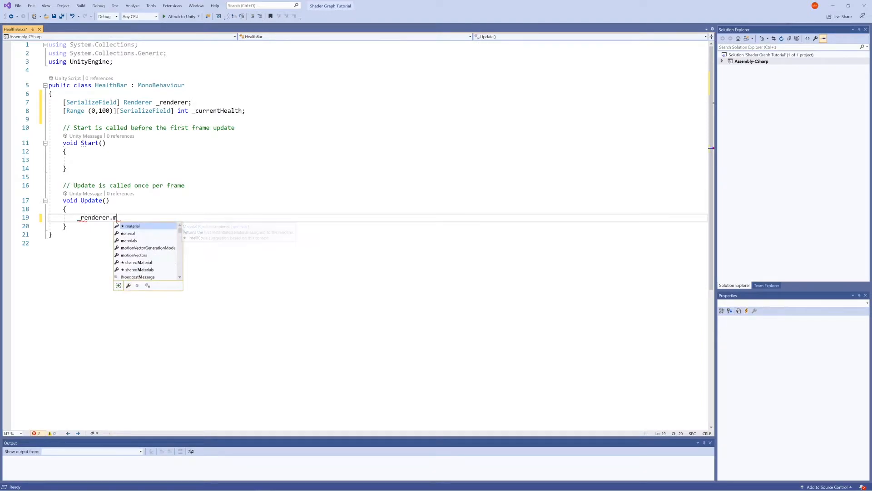
key("Tab")
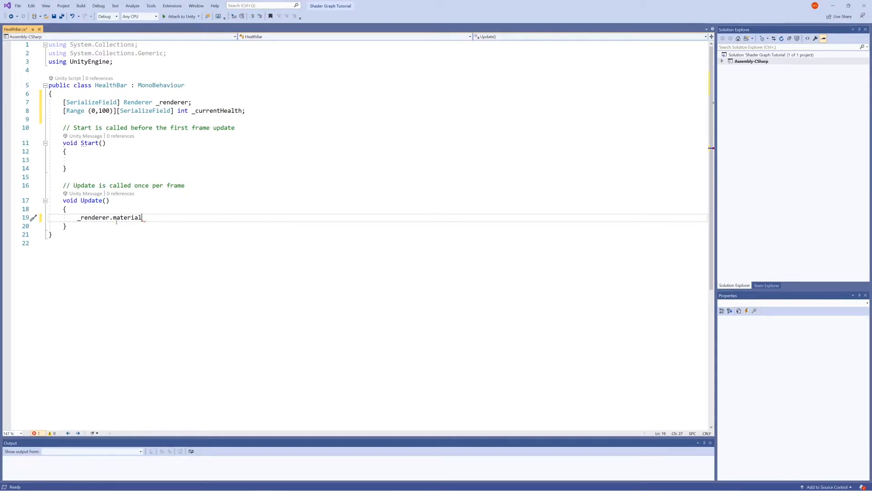
type(".set")
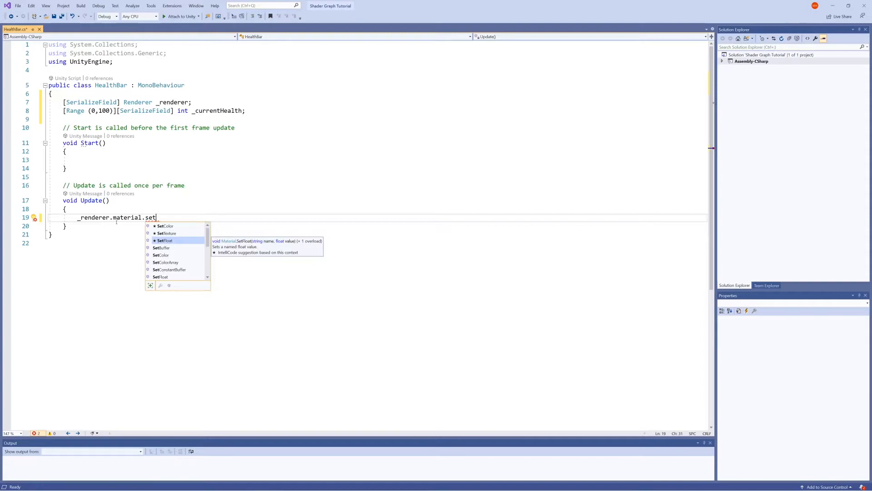
Check the shader properties in Unity, and make the material call in Update a SetFloat call using the string name overload.
key("alt+Tab")
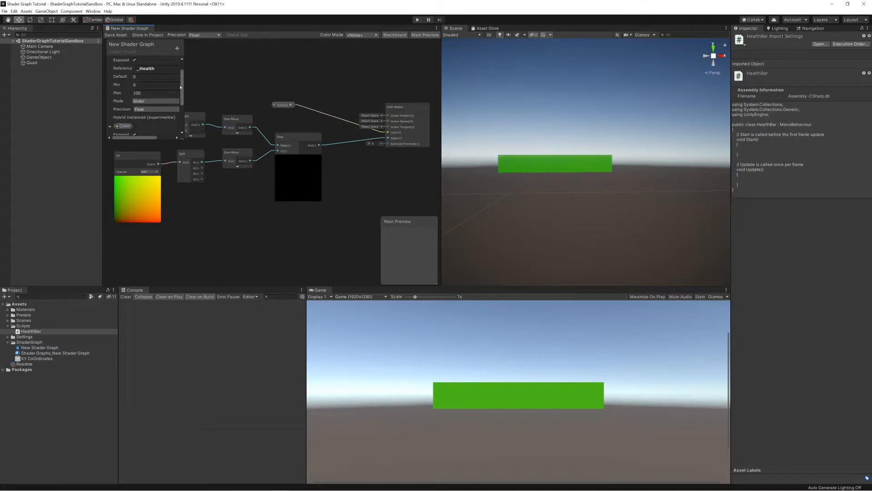
scroll(181, 86, "down", 4)
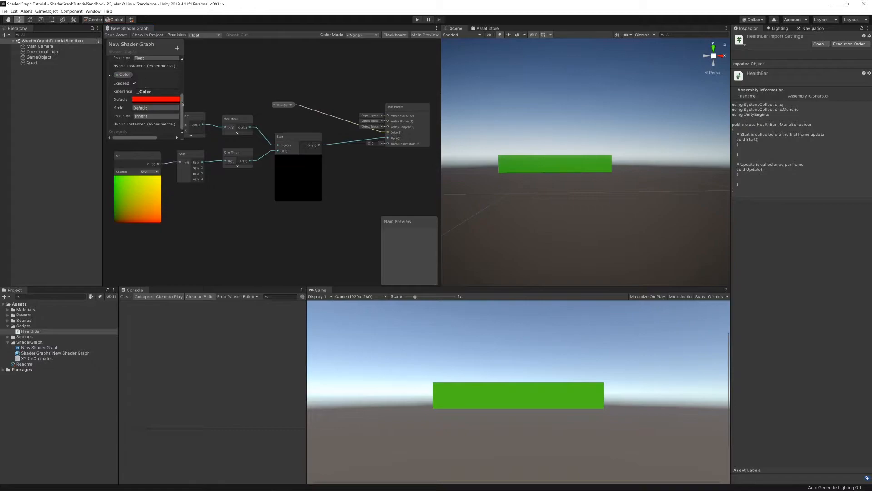
scroll(182, 72, "up", 5)
key("alt+Tab")
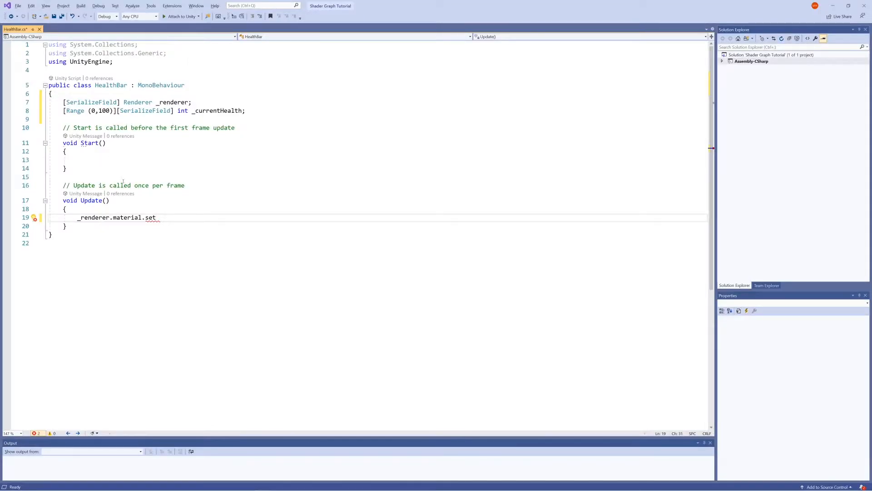
left_click_drag(156, 217, 146, 219)
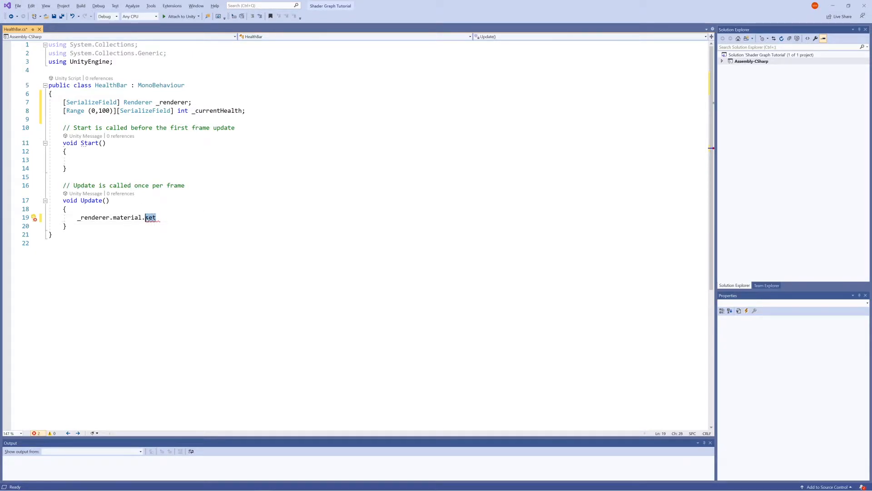
type("SetFloat")
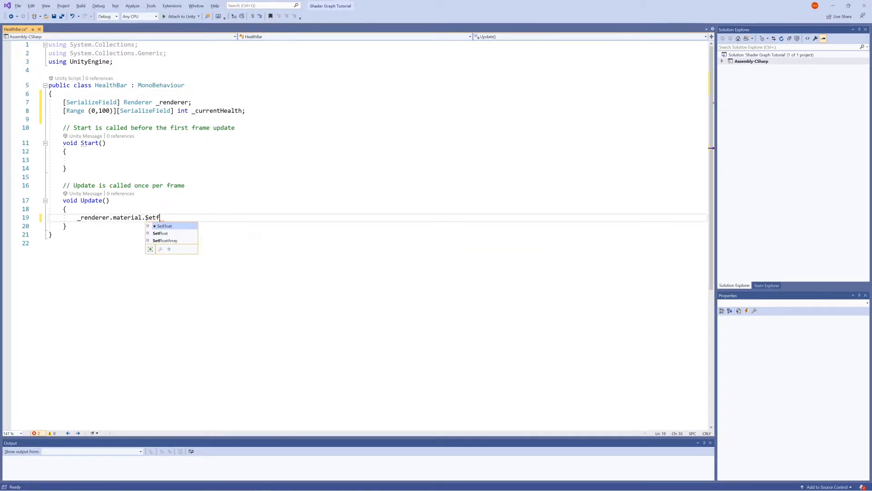
type("()")
key("BackSpace")
key("BackSpace")
key("BackSpace")
type("t(")
key("BackSpace")
key("BackSpace")
key("BackSpace")
key("BackSpace")
key("BackSpace")
key("BackSpace")
key("BackSpace")
key("BackSpace")
key("BackSpace")
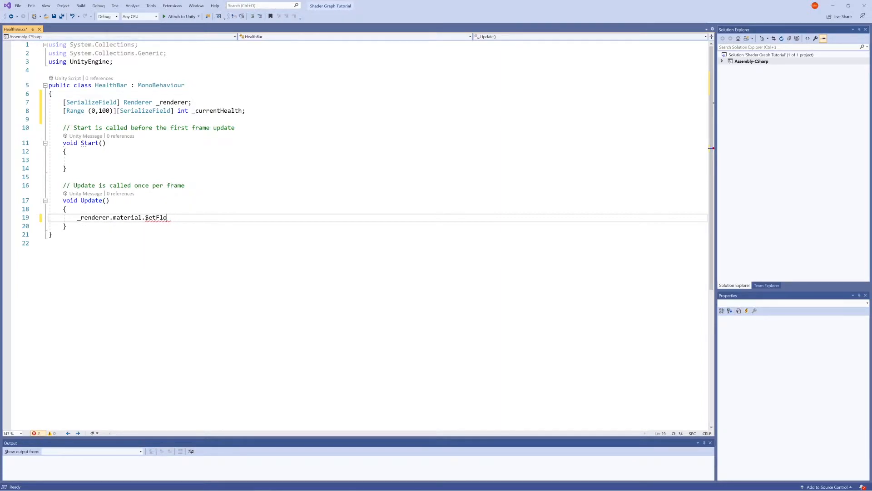
type("SetFloat(")
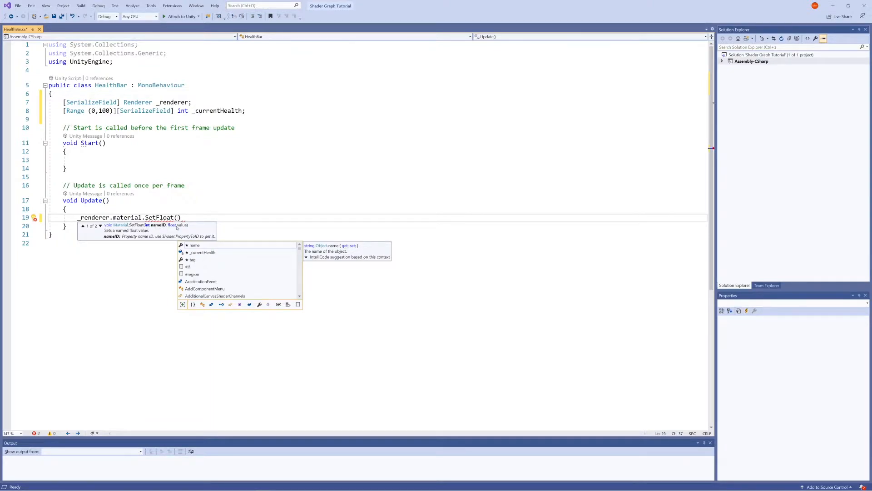
left_click(100, 226)
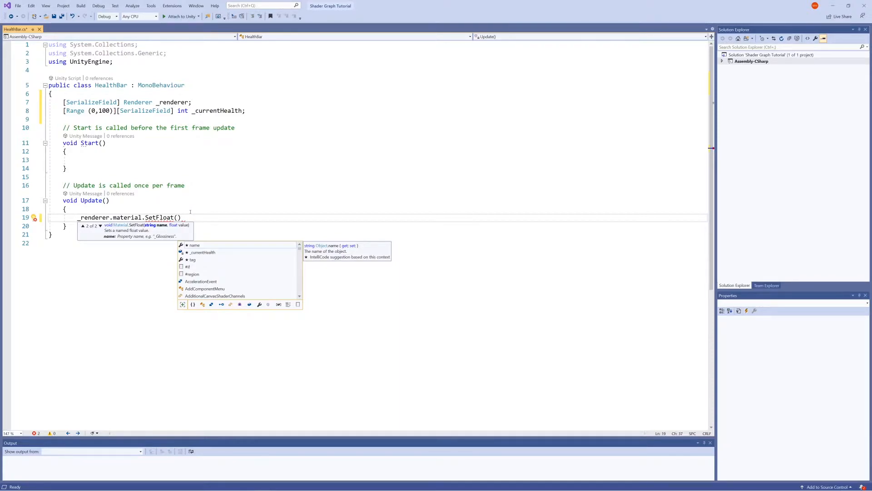
Copy the Health property's reference name from Unity's shader graph and paste "_Health" as the first SetFloat argument.
type("\"")
key("alt+Tab")
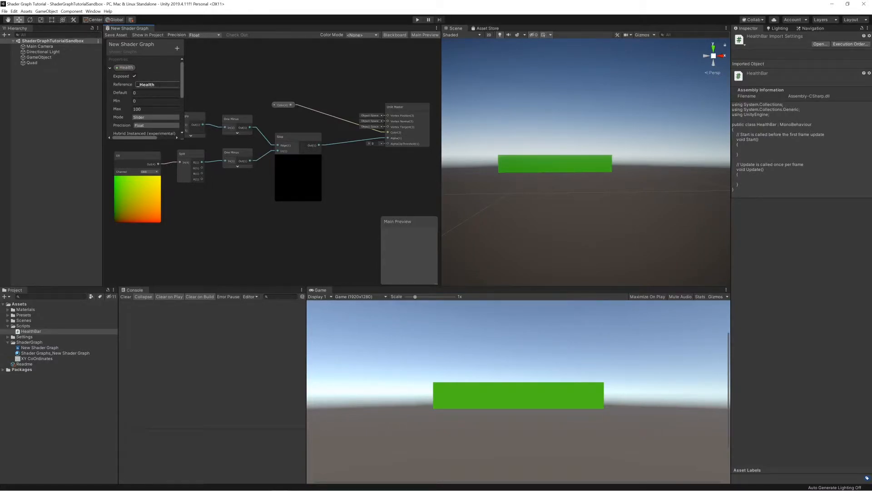
left_click(146, 84)
key("ctrl+c")
key("alt+Tab")
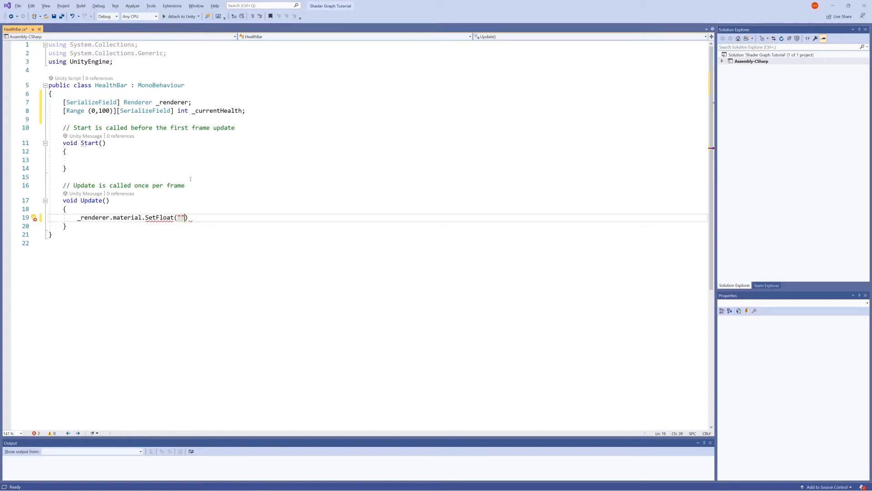
key("ctrl+v")
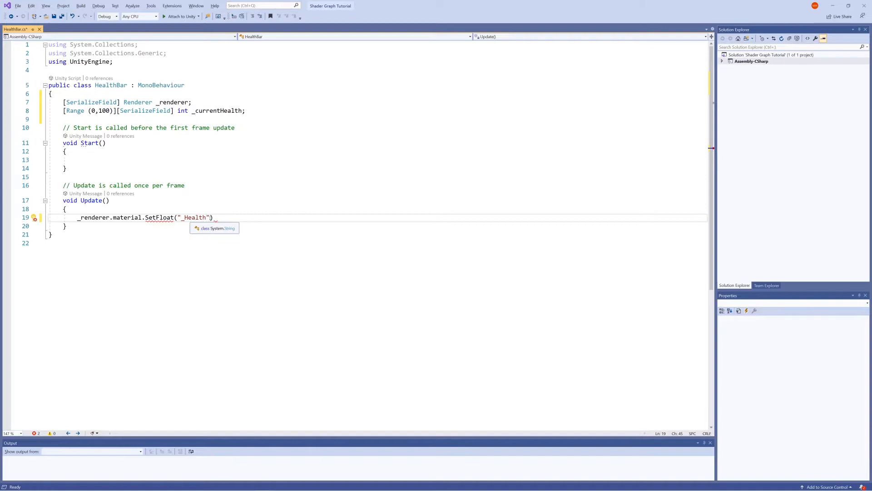
Pass _currentHealth as the second SetFloat argument, end the statement with a semicolon, and save the script.
type(", ")
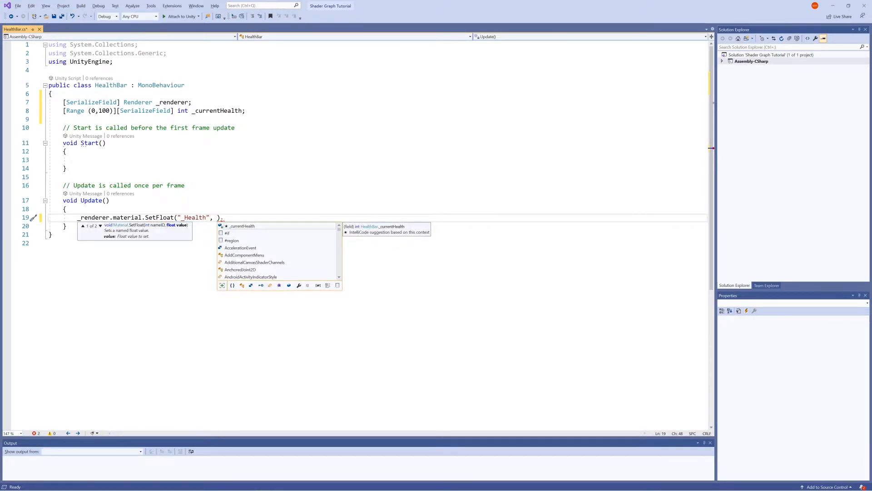
type("_currentHealth")
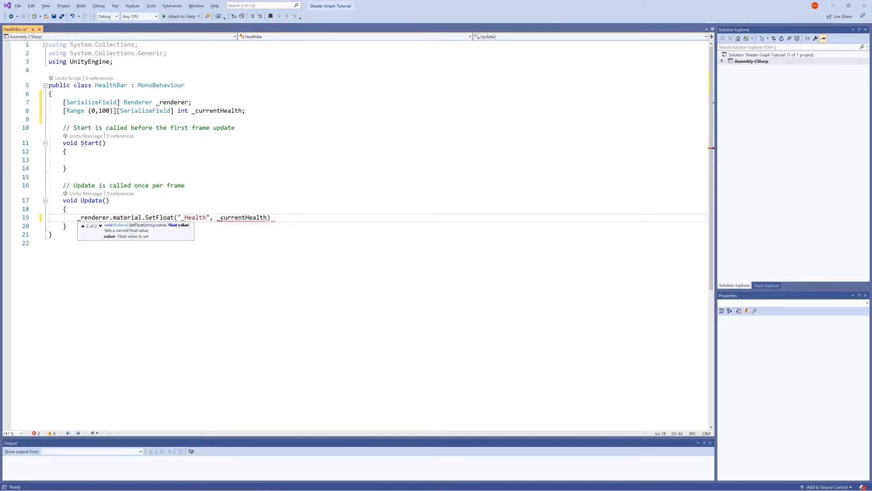
type(");")
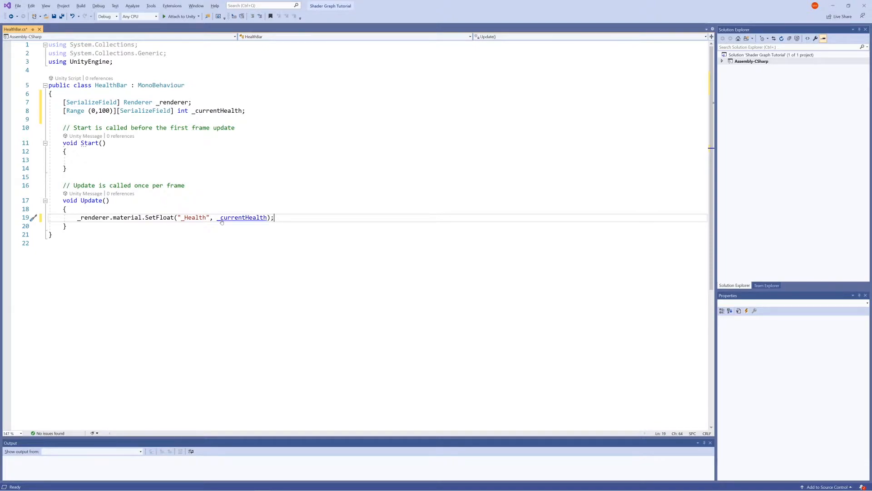
key("ctrl+s")
Switch to Unity, attach the HealthBar script to the Main Camera, and set its Current Health to 100.
key("alt+Tab")
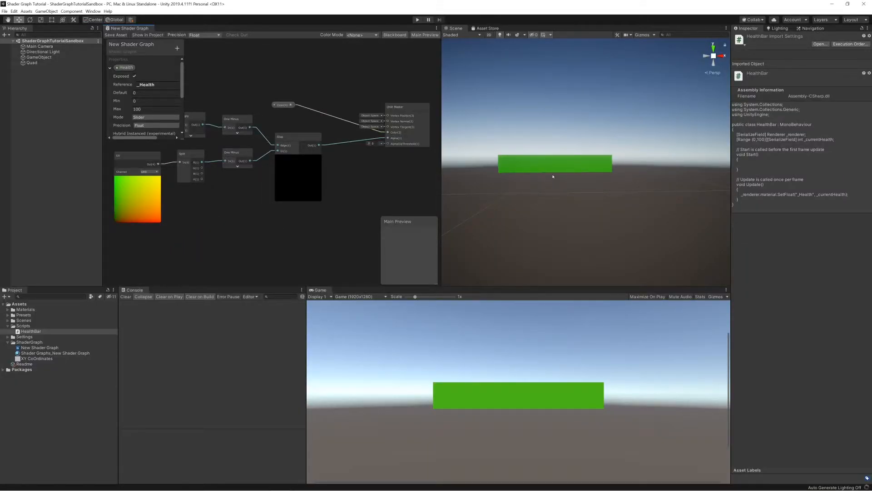
left_click(487, 189)
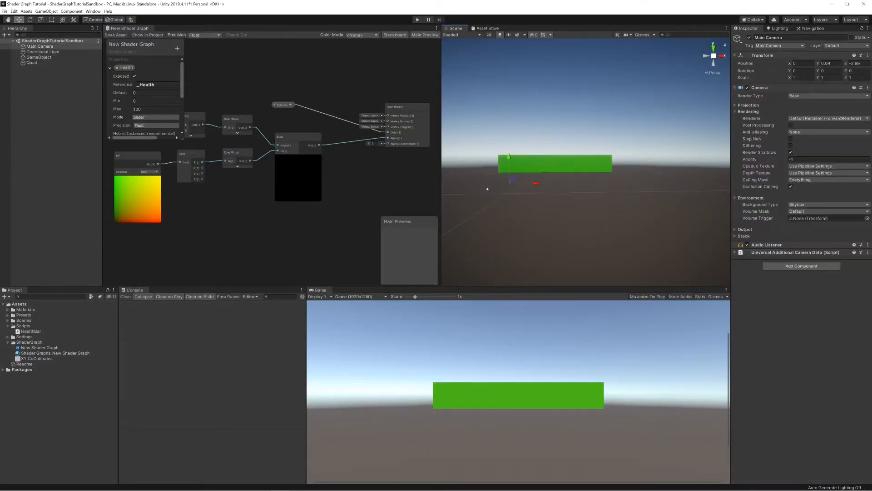
left_click_drag(30, 331, 774, 289)
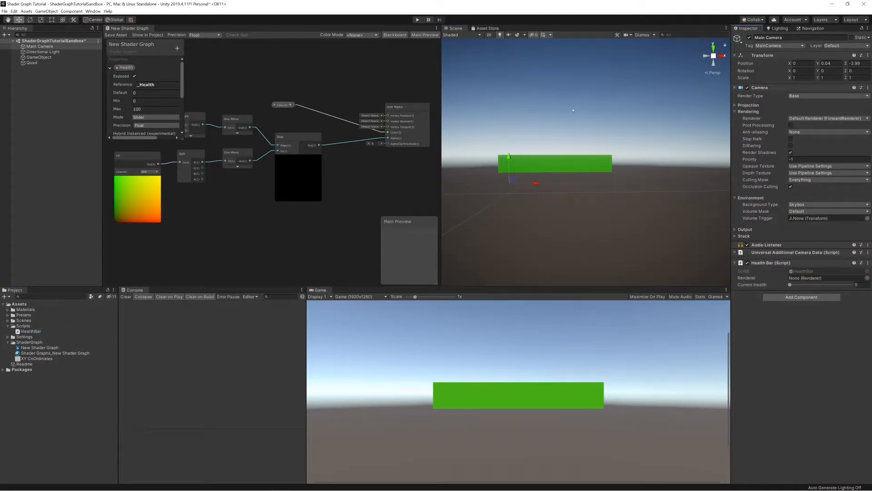
left_click_drag(790, 285, 850, 285)
Run the scene in Play mode to test the Health Bar component, and stop it.
left_click(419, 20)
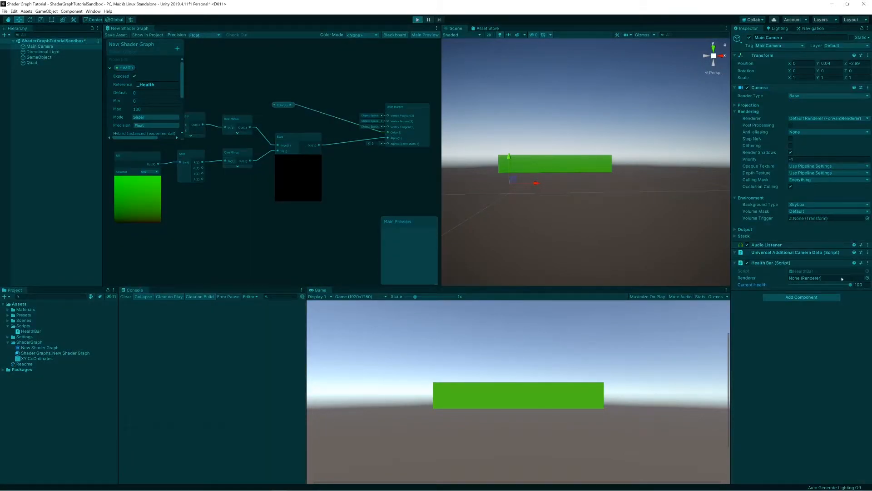
mouse_move(851, 286)
left_mouse_down()
mouse_move(792, 286)
mouse_move(851, 285)
left_mouse_up()
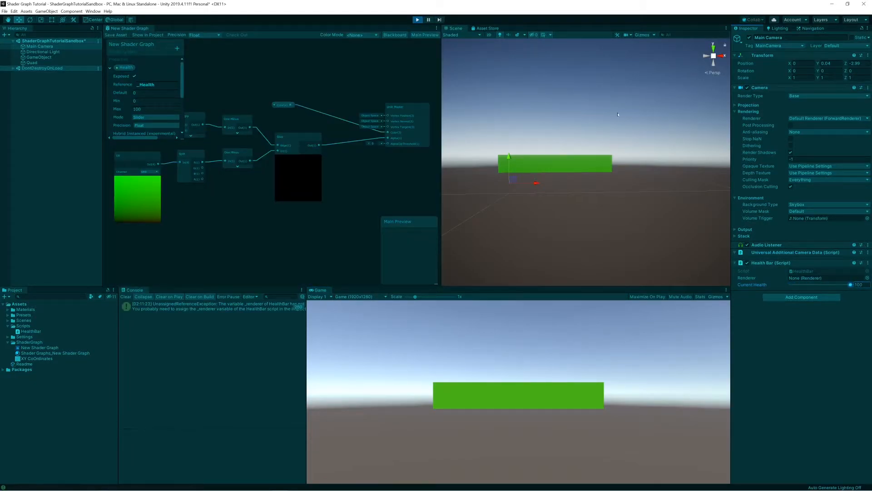
left_click(418, 19)
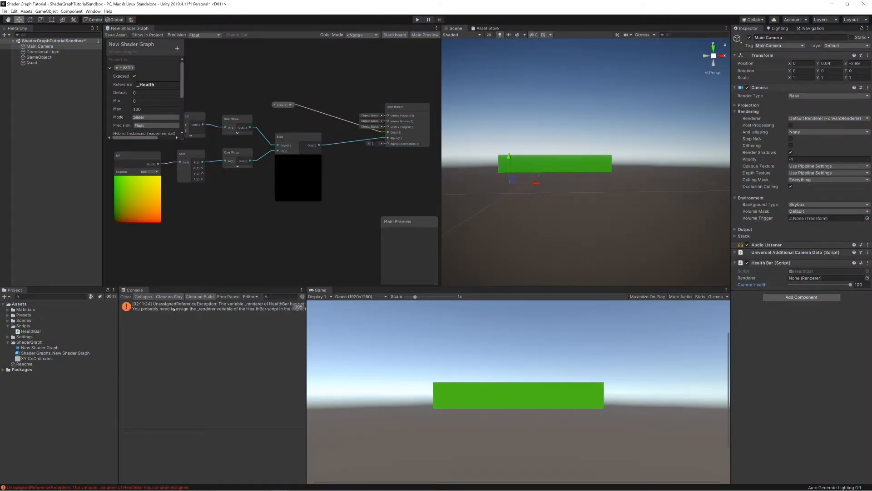
Rename the Quad object in the scene to HealthBar.
left_click(555, 169)
left_click(30, 63)
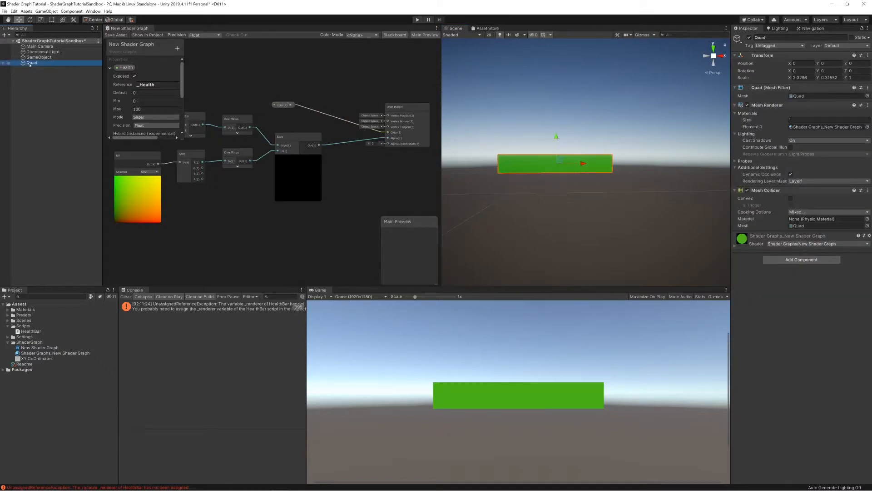
key("F2")
type("Heal")
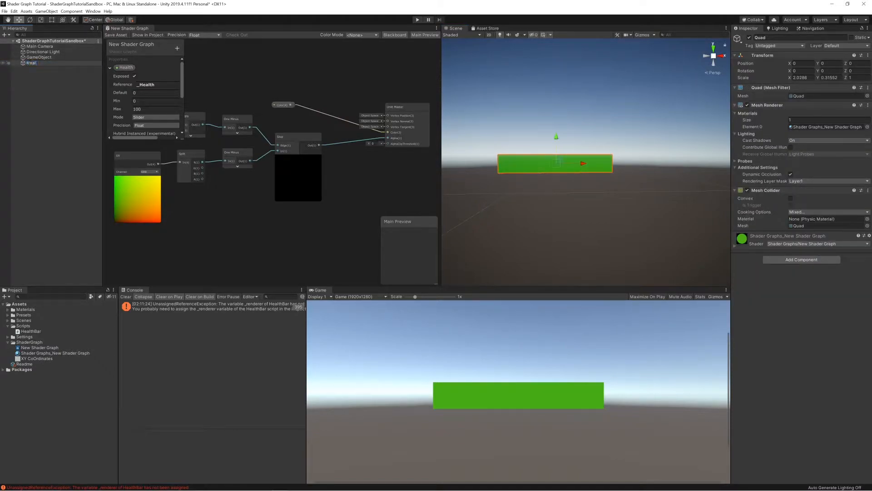
type("thBar")
key("Return")
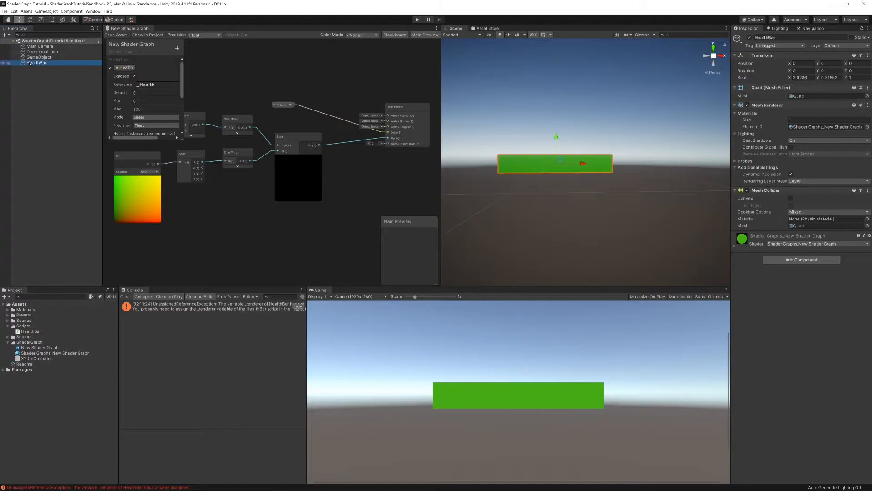
Assign the HealthBar object as the Renderer of the Main Camera's Health Bar script.
left_click(738, 206)
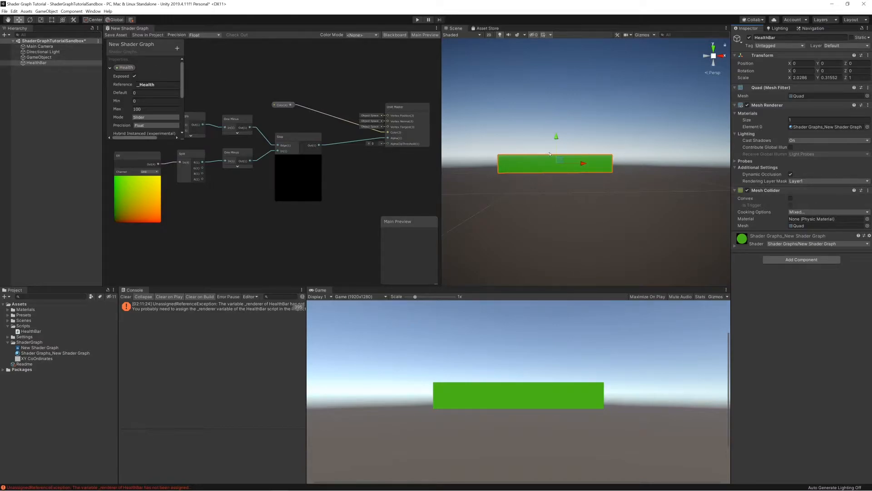
left_click(537, 171)
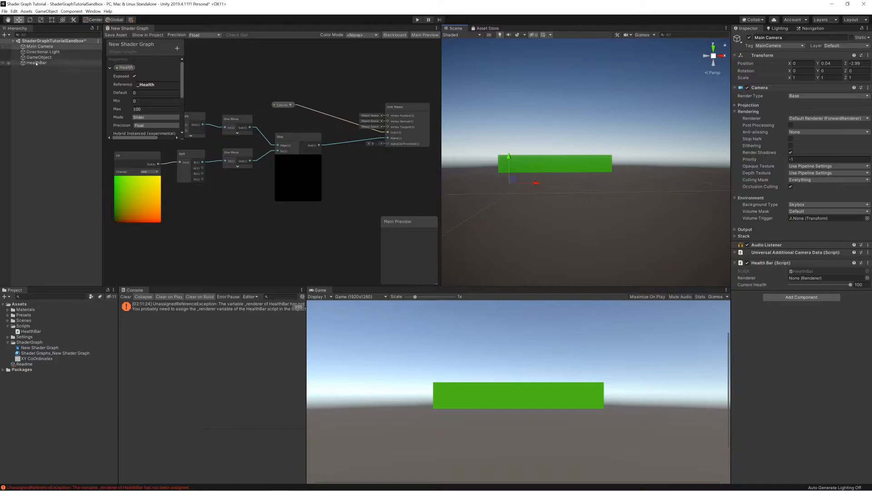
left_click_drag(787, 277, 799, 278)
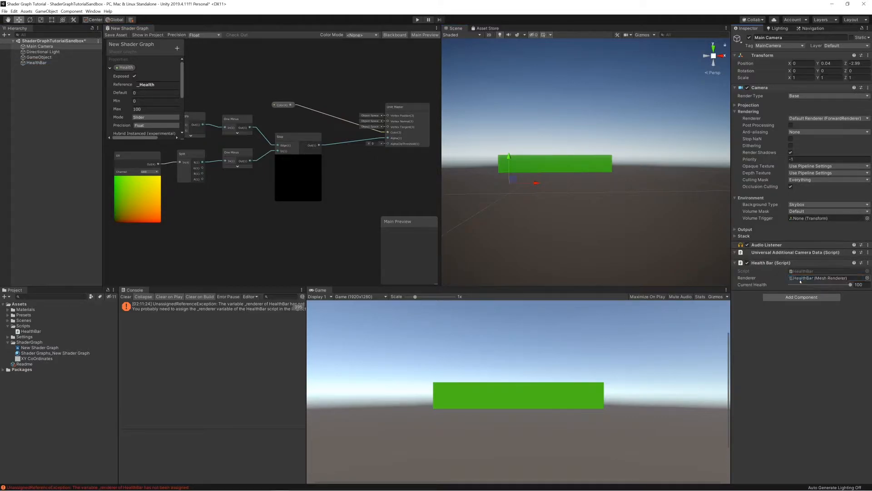
Run the scene in Play mode, test the Current Health slider on the Health Bar script, and stop it.
left_click(416, 20)
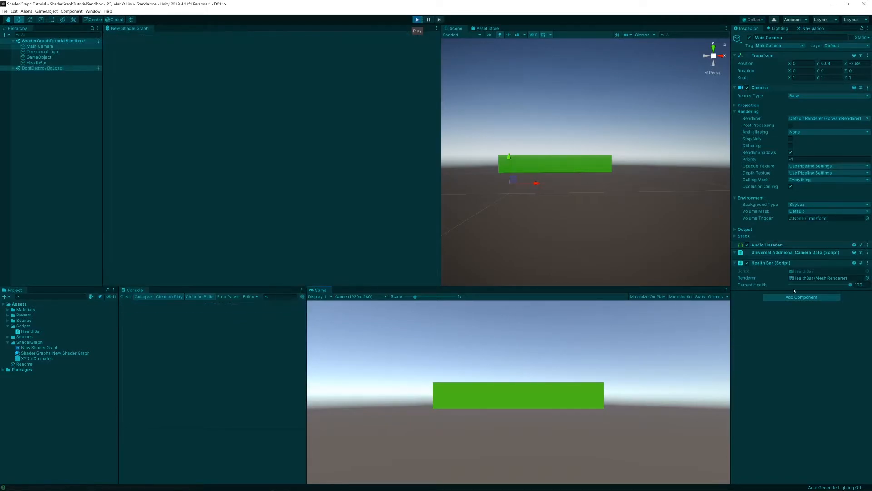
mouse_move(850, 284)
left_mouse_down()
mouse_move(796, 285)
mouse_move(850, 285)
left_mouse_up()
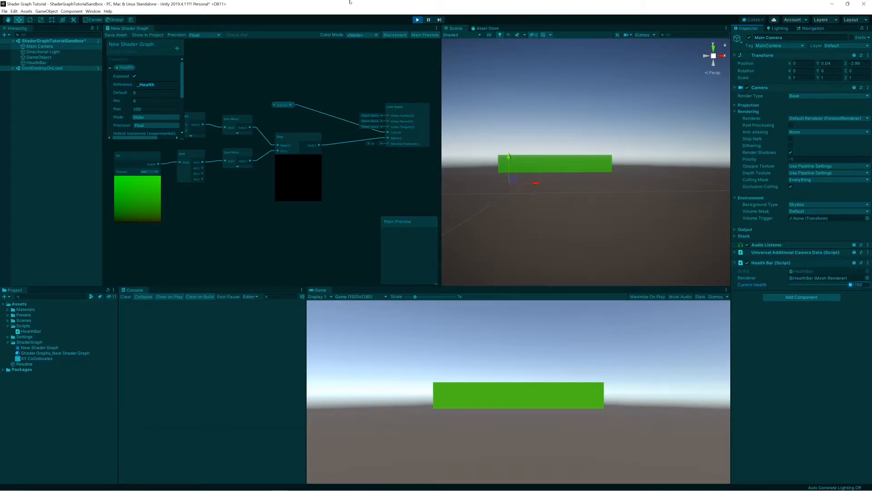
left_click(417, 20)
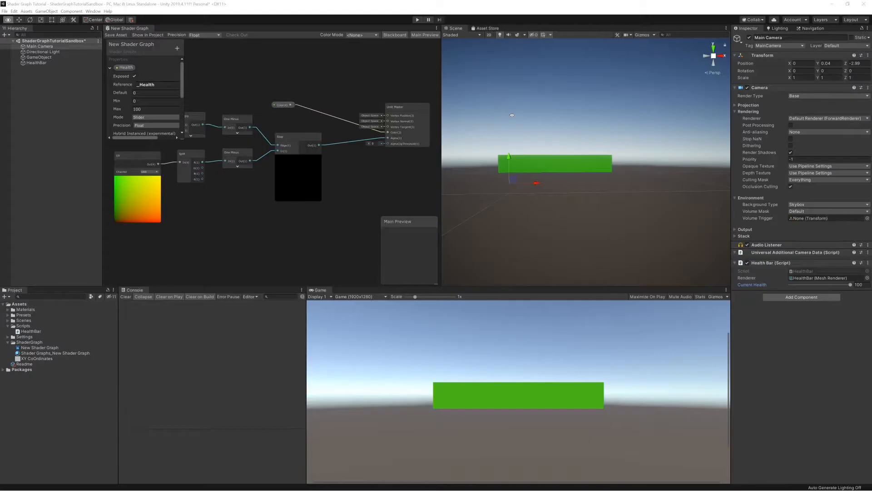
Switch to Visual Studio, move the SetFloat statement into a private UpdateHealth method, and call UpdateHealth from Update.
key("alt+Tab")
left_click_drag(274, 217, 33, 219)
left_click(33, 219)
left_click(43, 227)
type("UpdateHealth")
key("Return")
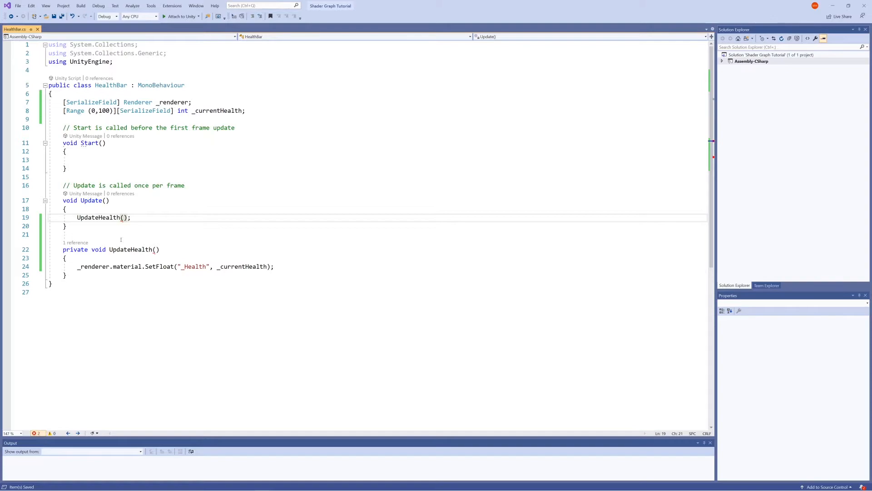
Insert the condition if(Input.GetKeyDown(KeyCode.H)) above the UpdateHealth call in Update.
key("Home")
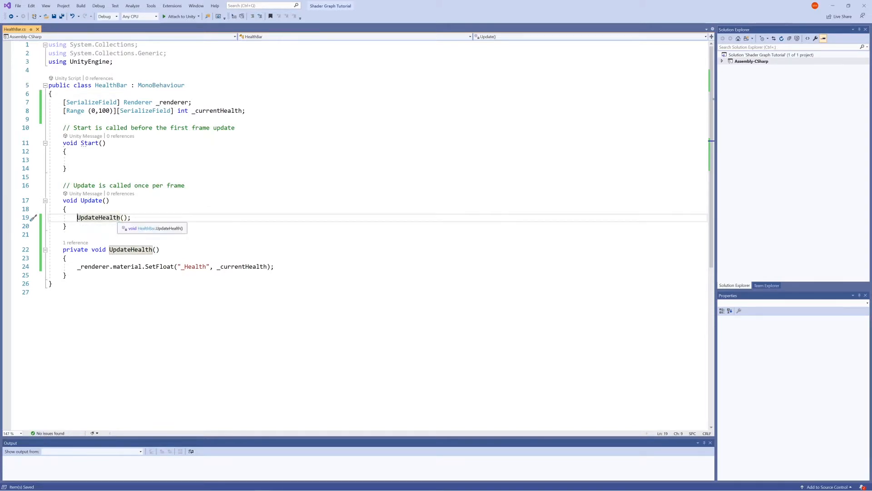
key("Return")
key("Up")
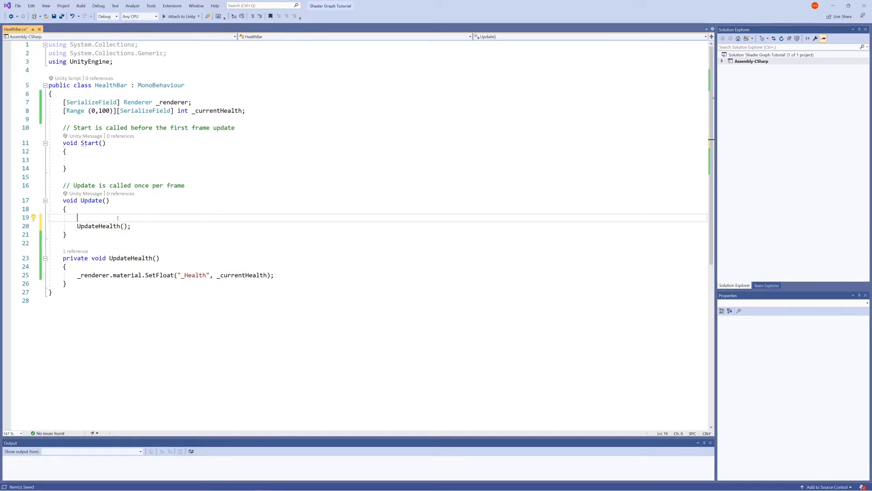
type("if(inm")
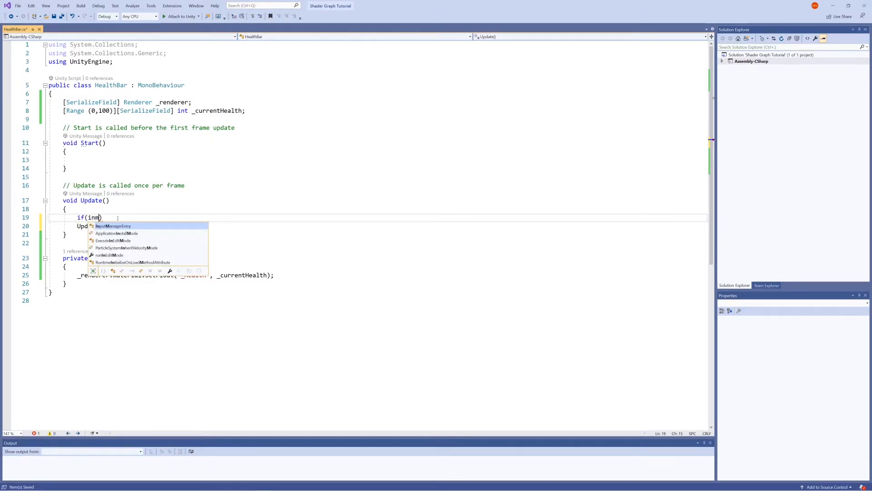
key("BackSpace")
type("put.")
key("Tab")
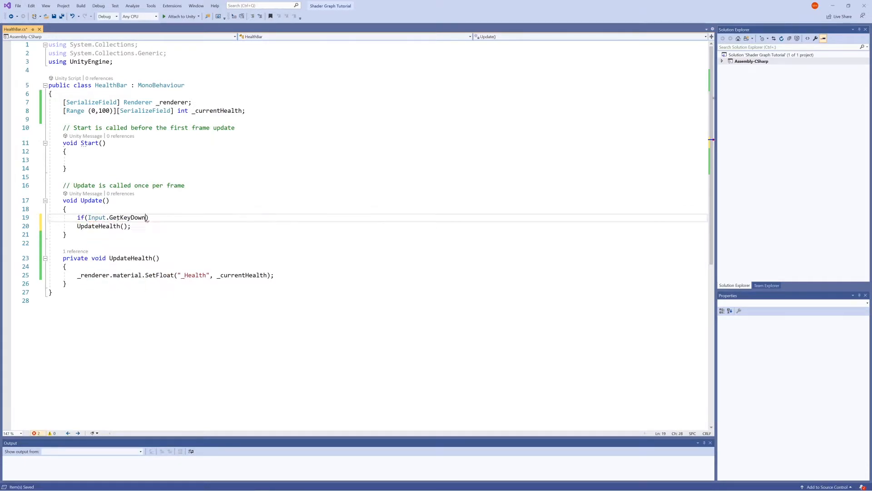
type("(")
type("KeyCode.")
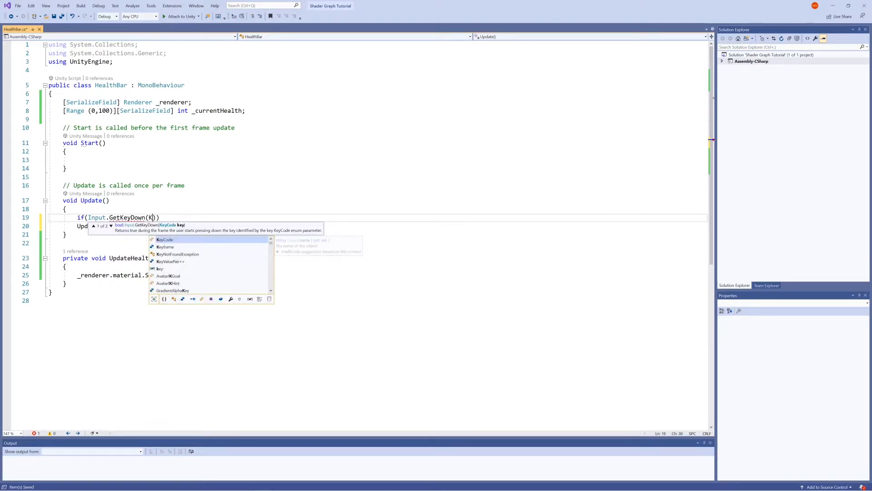
type("H)")
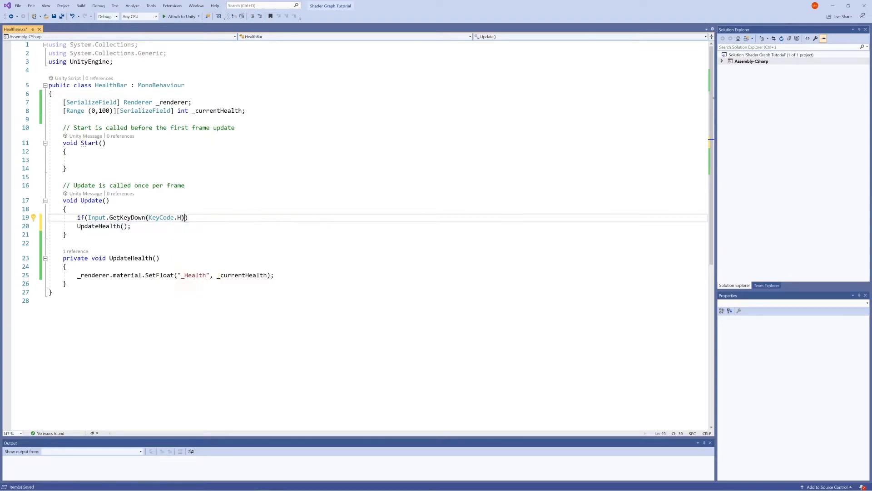
Indent the UpdateHealth call under the if condition and pass 25 as its argument.
key("Down")
key("Home")
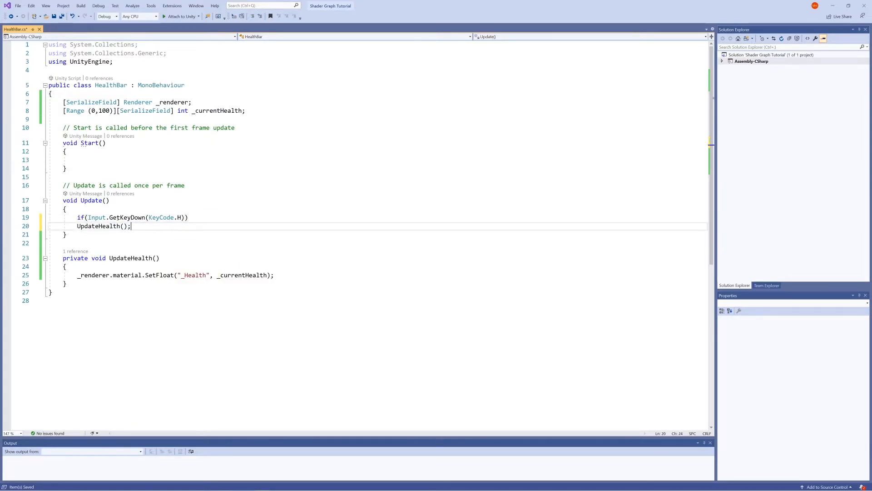
key("Tab")
left_click(138, 226)
type("25")
Add an int healthChange parameter to the UpdateHealth method and set the call's argument to 10.
left_click(157, 258)
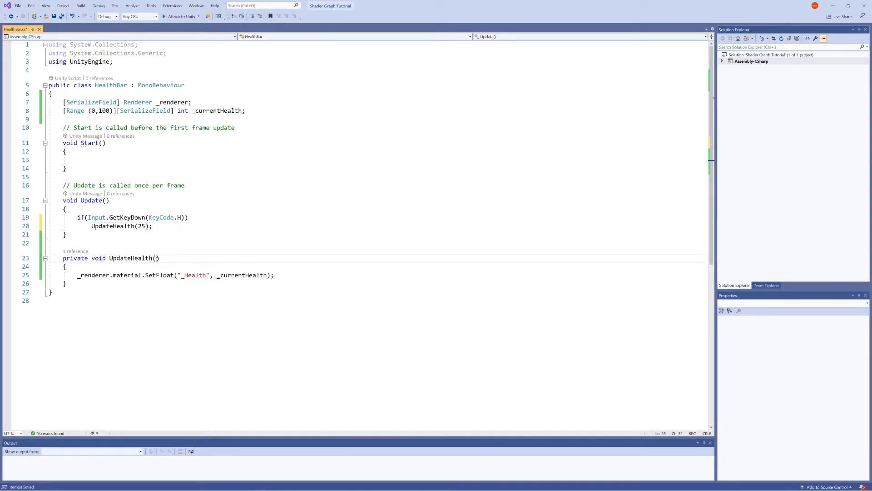
type("int healthChange")
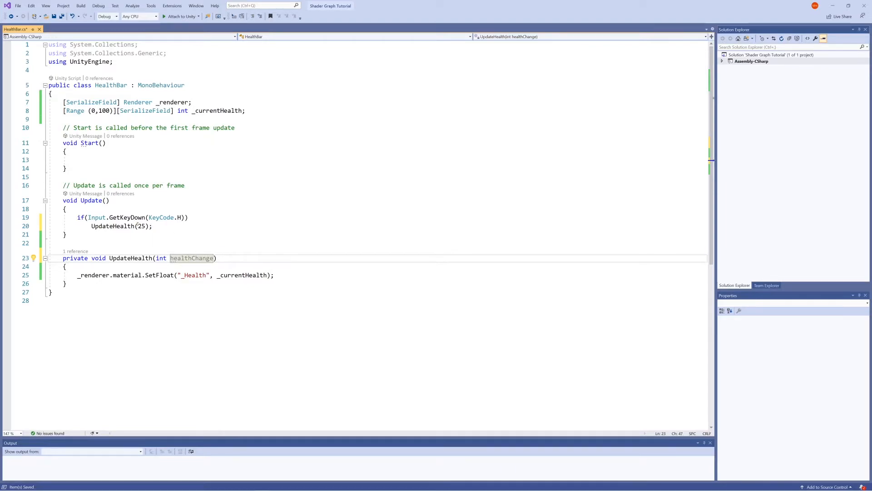
left_click_drag(137, 226, 144, 226)
type("10")
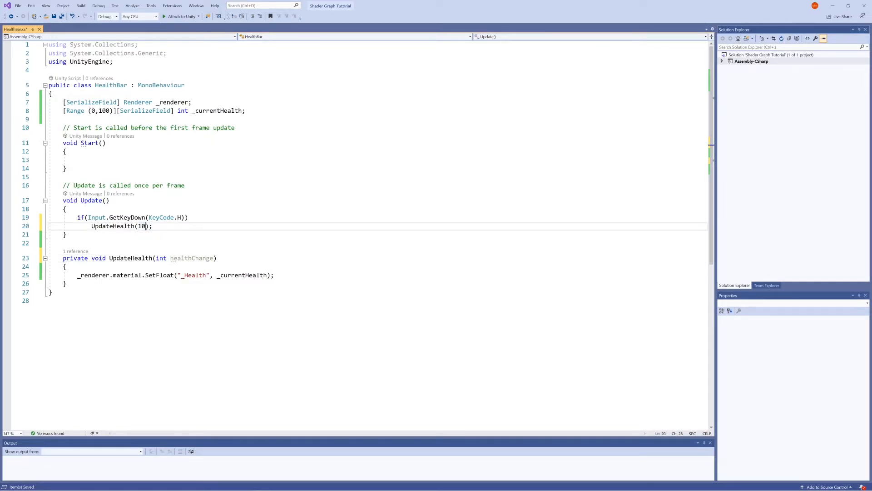
Add _currentHealth -= healthChange; above the SetFloat statement in UpdateHealth and save the script.
left_click(262, 267)
key("Return")
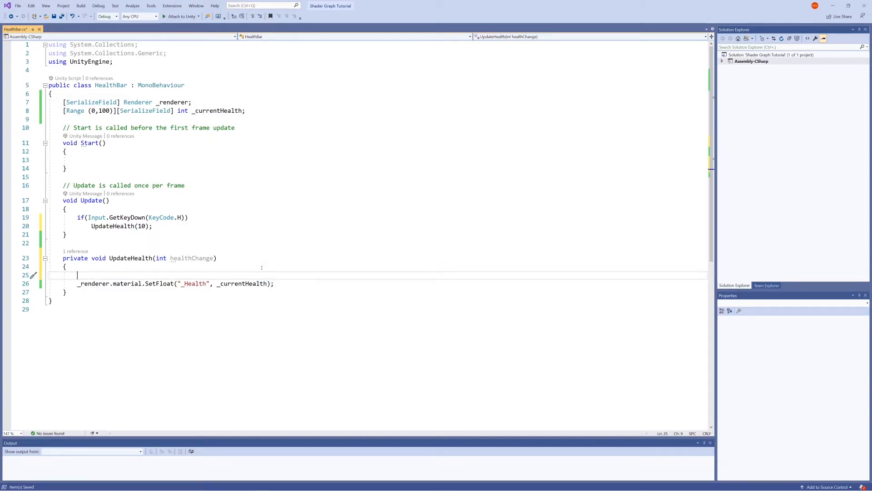
type("_currentHealth ")
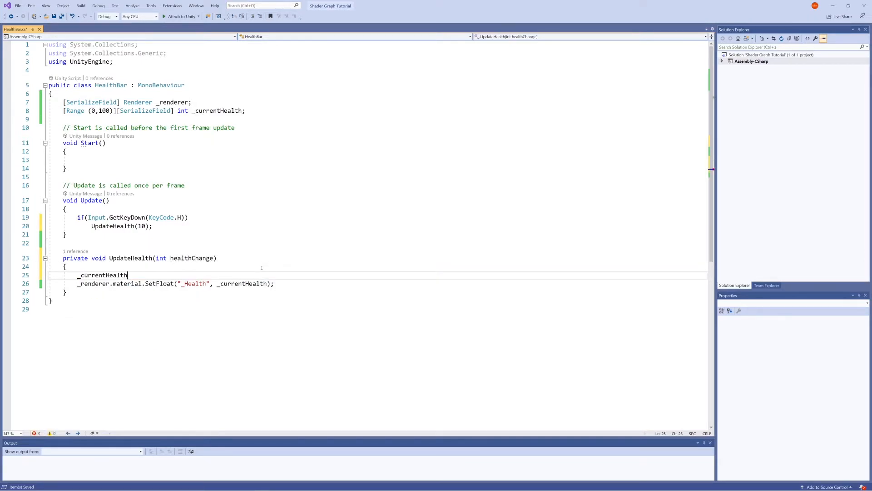
type("-= healthChange;")
key("ctrl+s")
Switch to Unity, run the scene in Play mode to test reducing health with the H key, and stop it.
key("alt+Tab")
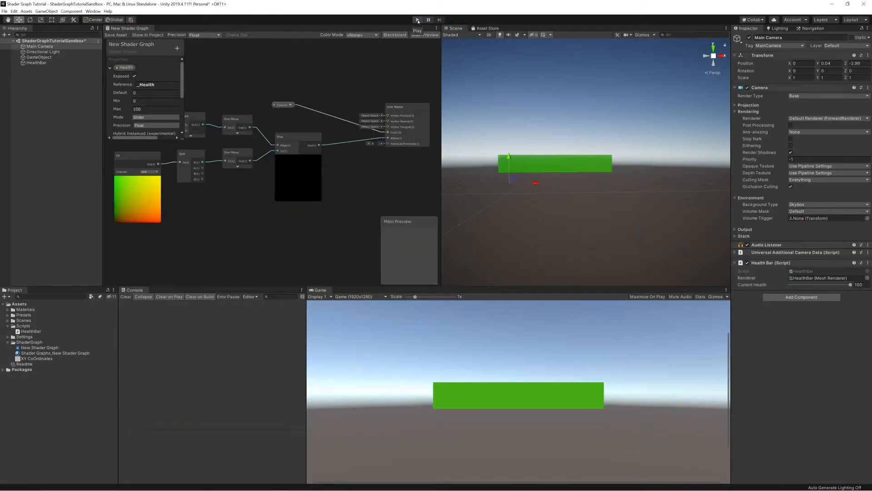
left_click(418, 20)
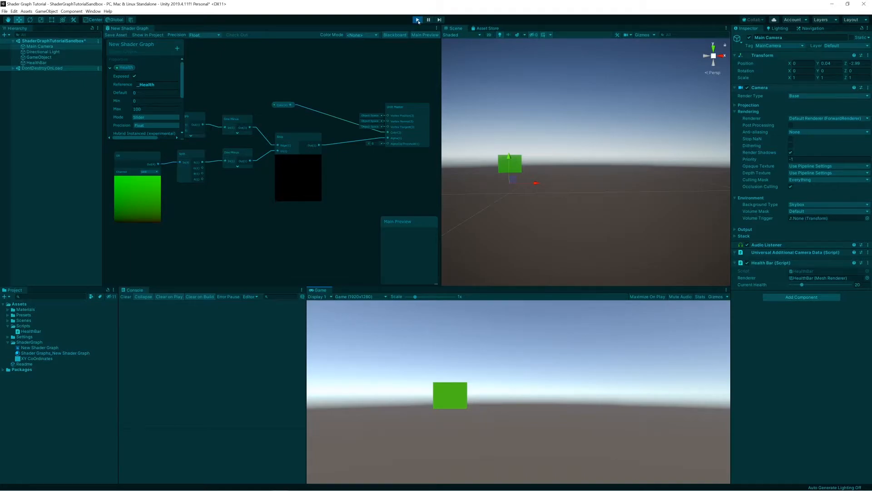
left_click(418, 20)
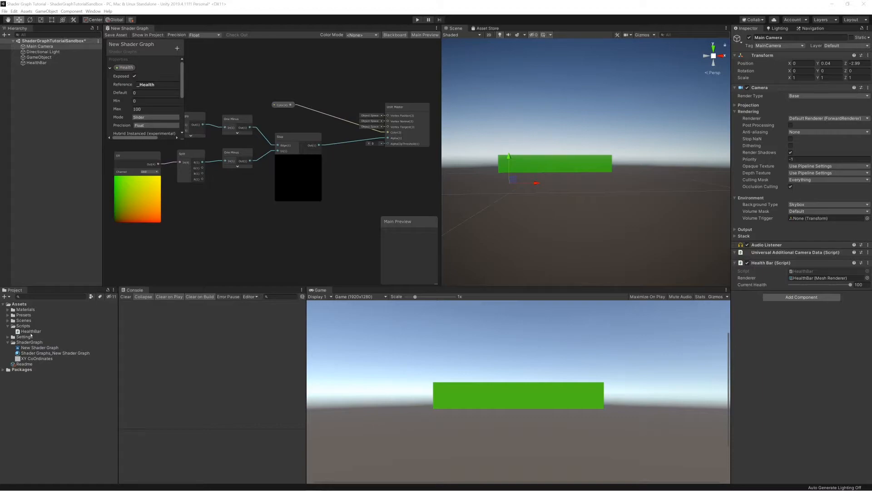
Test the Health slider of the Shader Graphs_New Shader Graph material and leave it at 100.
left_click(32, 353)
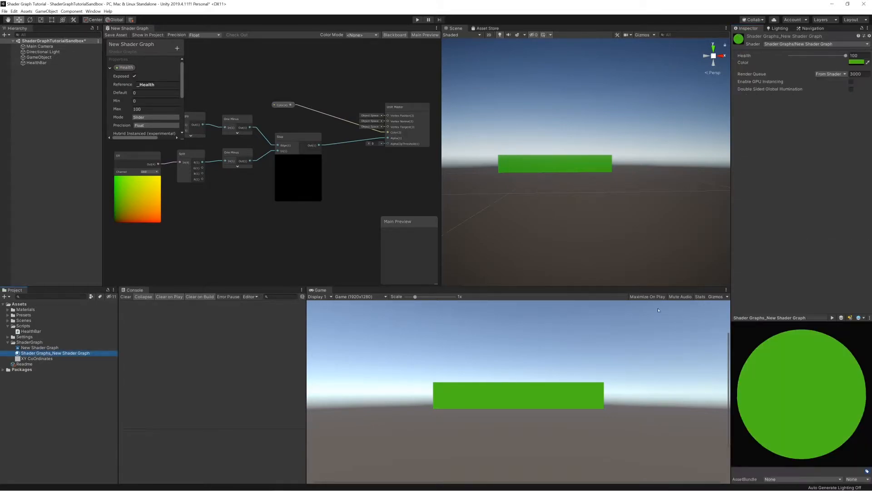
mouse_move(846, 55)
left_mouse_down()
mouse_move(793, 60)
mouse_move(850, 55)
left_mouse_up()
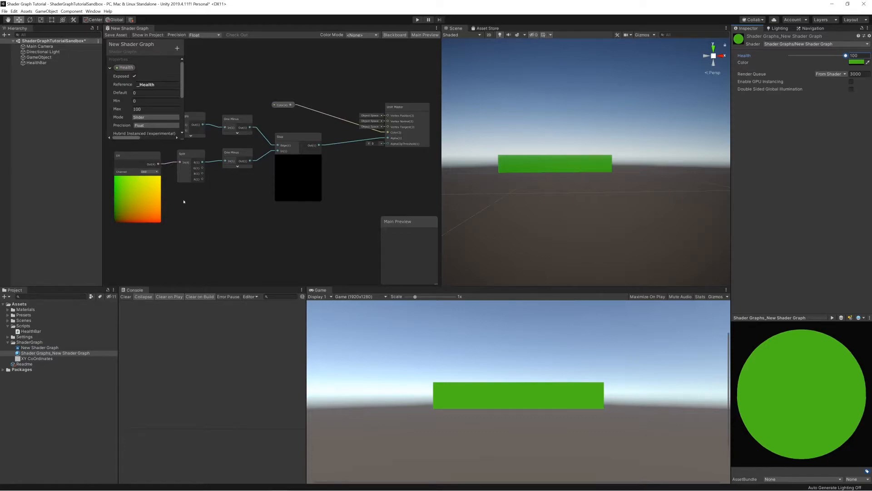
Add a Rectangle node to the shader graph and place it above the Multiply node.
scroll(243, 228, "down", 3)
middle_click_drag(218, 212, 256, 228)
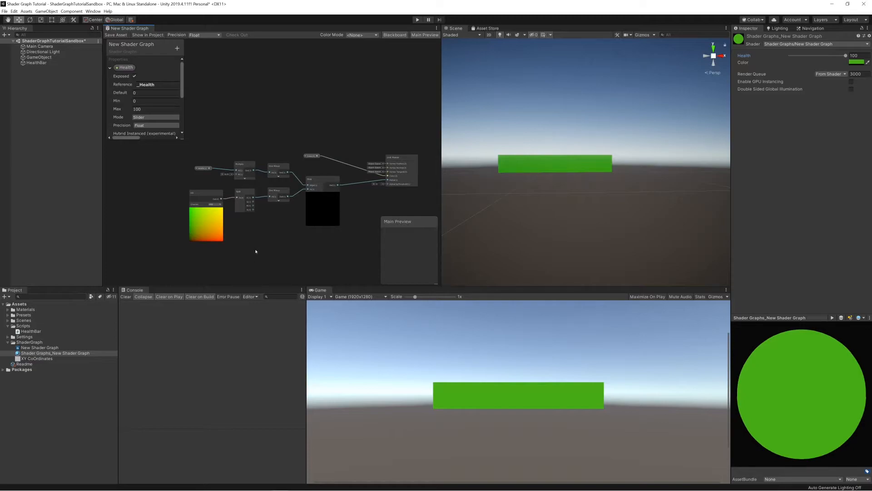
right_click(249, 132)
left_click(263, 136)
type("rect")
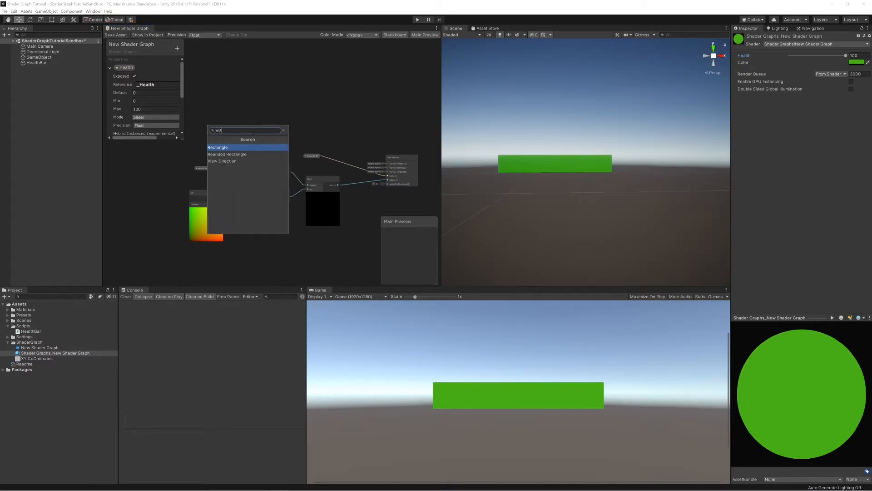
key("Return")
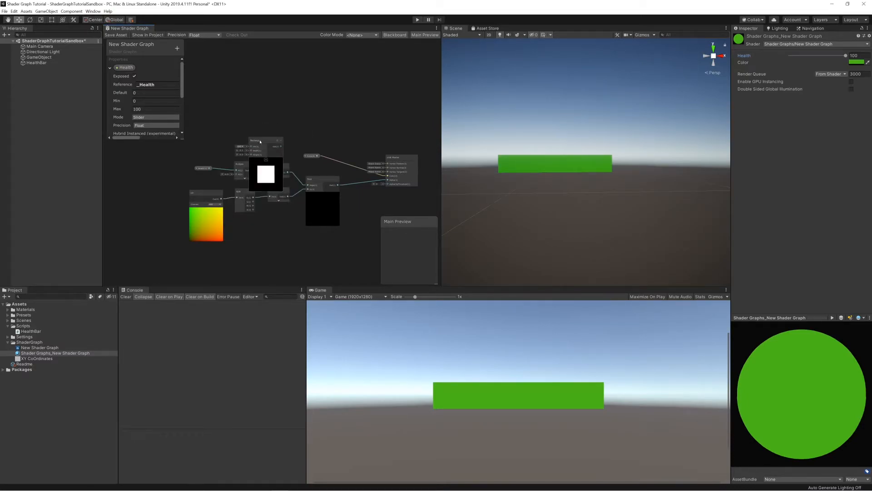
left_click_drag(253, 138, 240, 96)
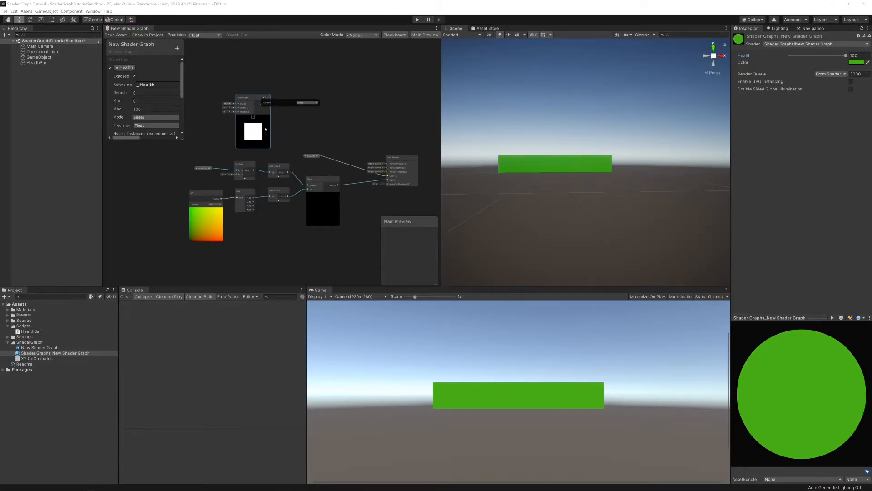
Set the Rectangle node's width and height to 0.9.
scroll(250, 123, "up", 3)
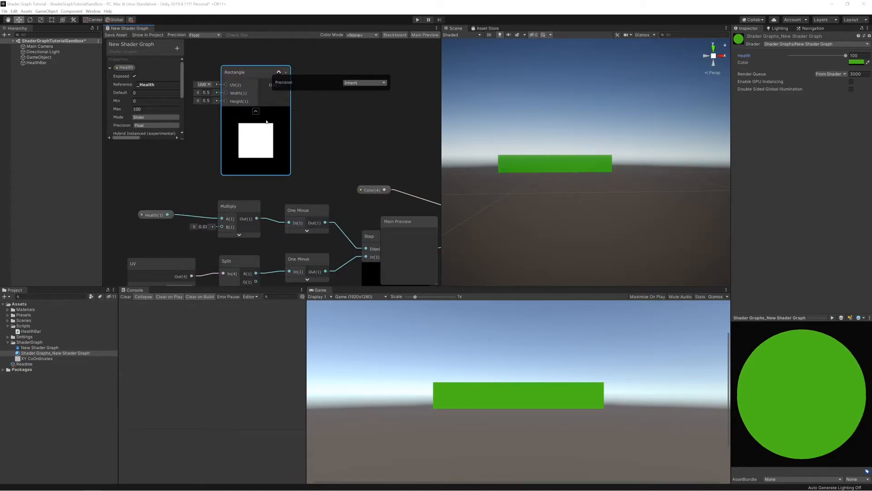
left_click_drag(196, 93, 203, 92)
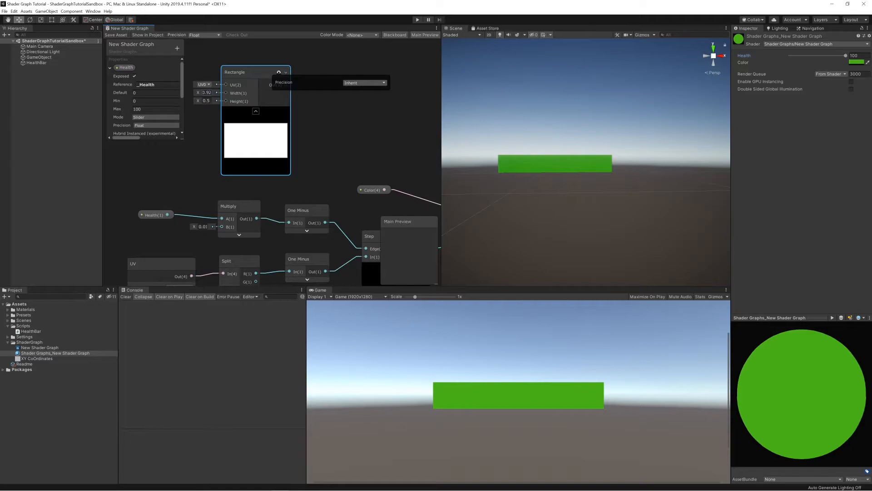
key("BackSpace")
key("BackSpace")
type("9")
key("BackSpace")
type("9")
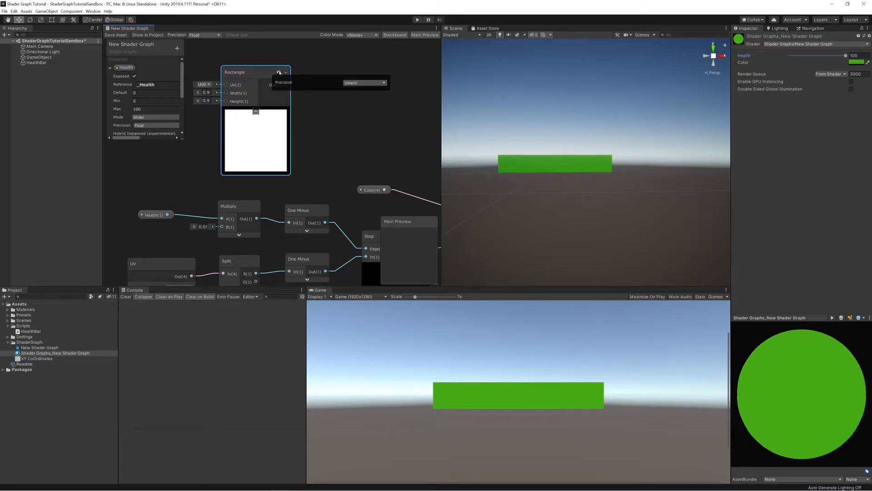
Move the Rectangle node farther from the existing nodes and close its precision settings.
scroll(288, 118, "down", 3)
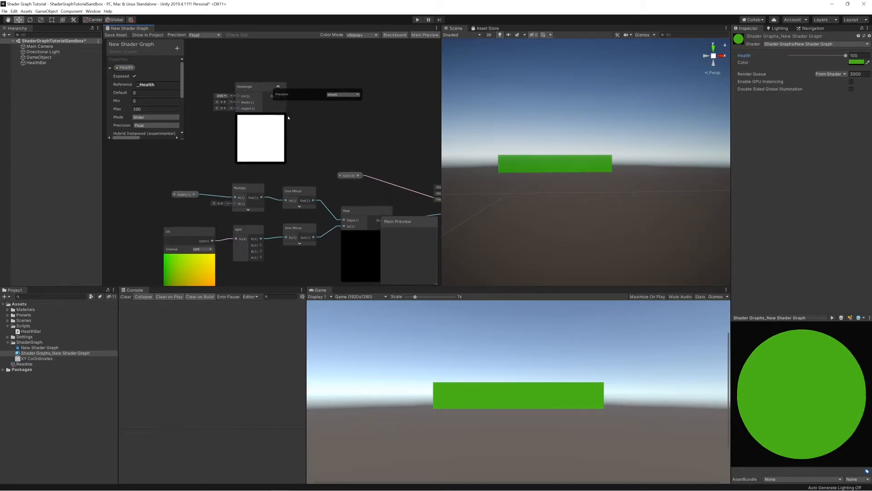
scroll(273, 116, "down", 3)
left_click_drag(244, 102, 215, 86)
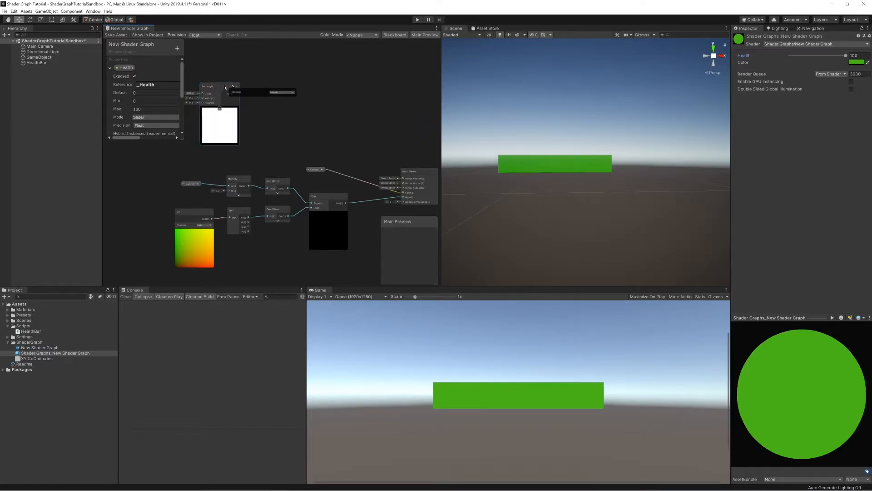
left_click(233, 87)
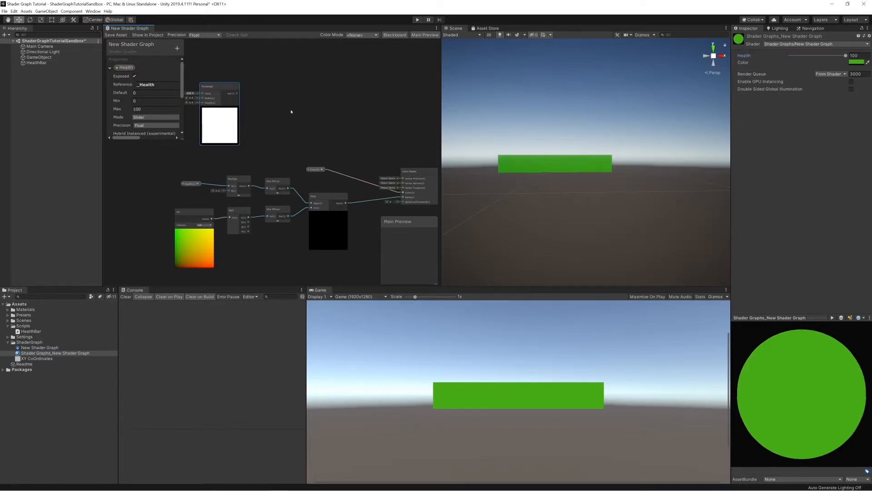
Add a second Multiply node to the graph and place it beside the Rectangle node.
right_click(270, 102)
left_click(282, 101)
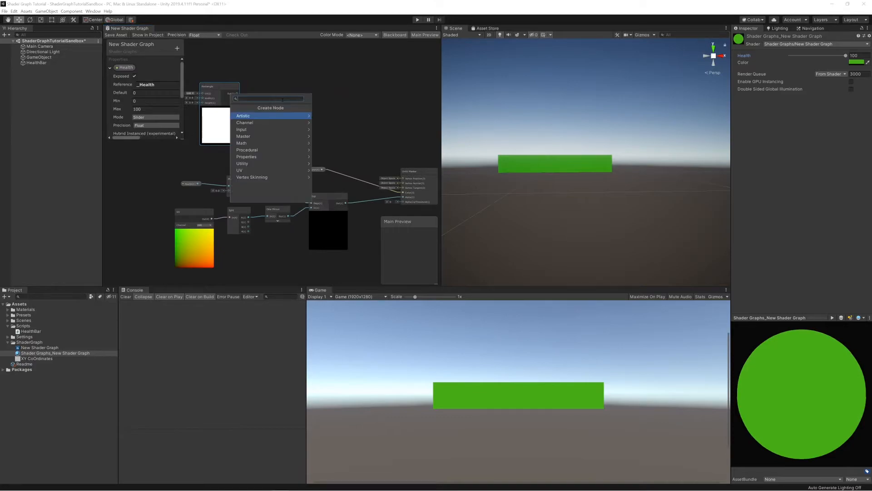
type("multiply")
key("Return")
left_click_drag(283, 103, 283, 68)
Add a Color node and connect it and the Rectangle node's output to the two inputs of the new Multiply node.
right_click(235, 60)
left_click(242, 65)
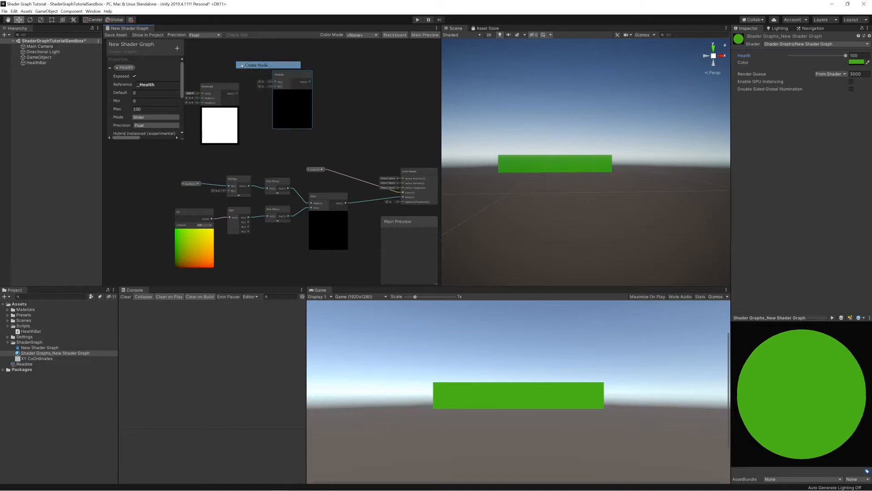
type("color")
key("Return")
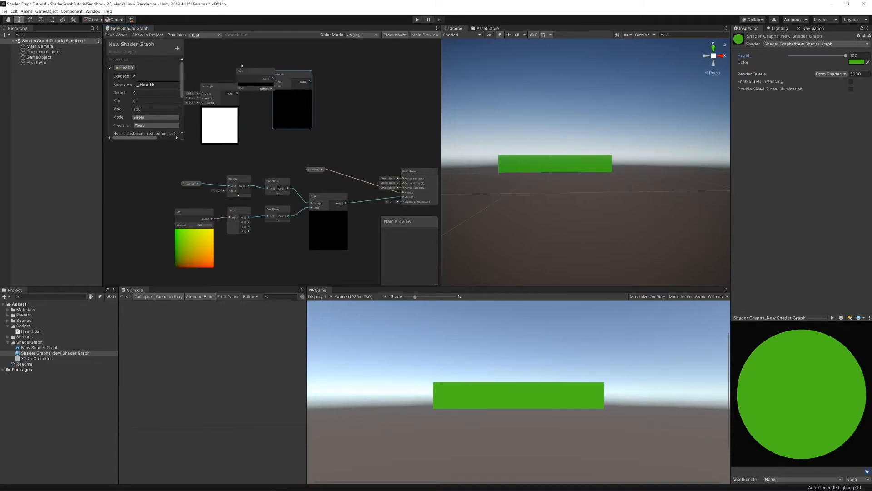
left_click_drag(245, 72, 275, 129)
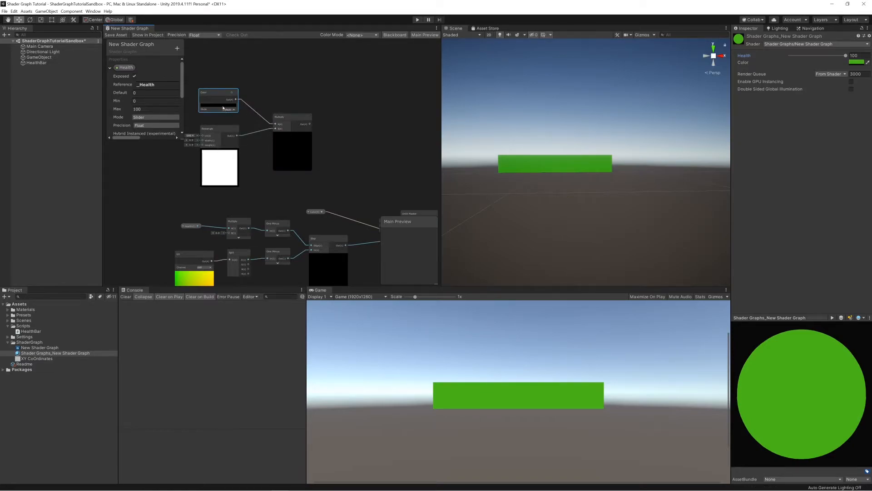
Set the Color node to orange with RGB values 215, 104, 5.
left_click(223, 105)
left_click(608, 112)
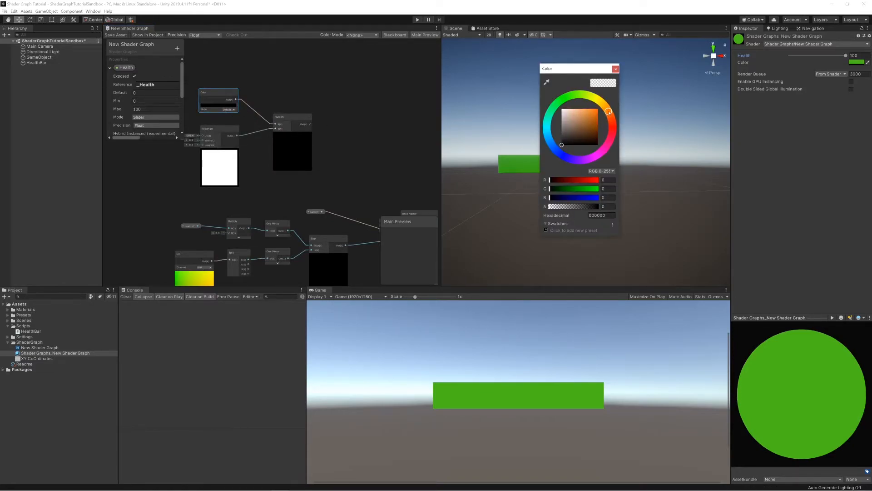
left_click(597, 115)
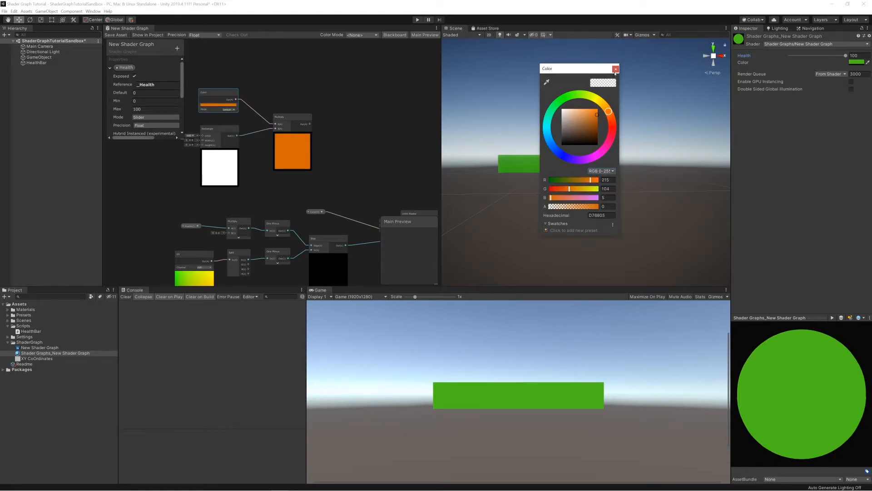
left_click(615, 69)
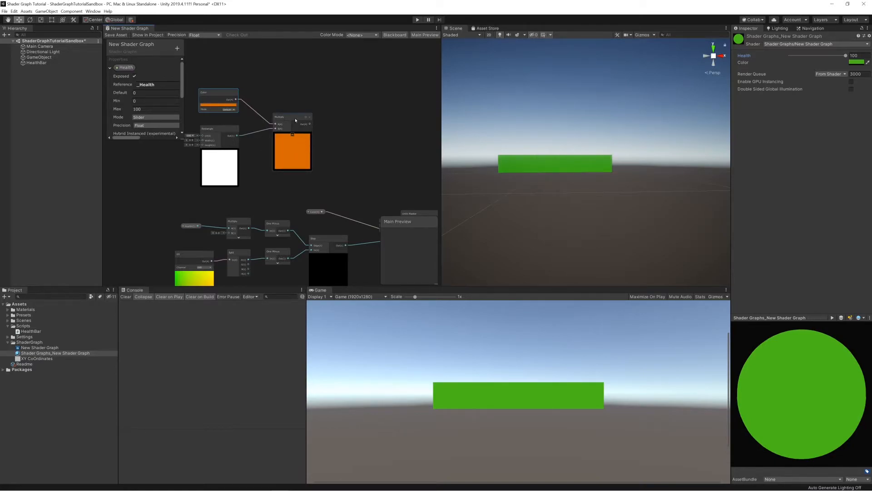
Spread the Color, Rectangle and new Multiply nodes apart to make room between them.
left_click_drag(295, 119, 312, 120)
left_click_drag(219, 132, 208, 143)
left_click_drag(219, 97, 209, 105)
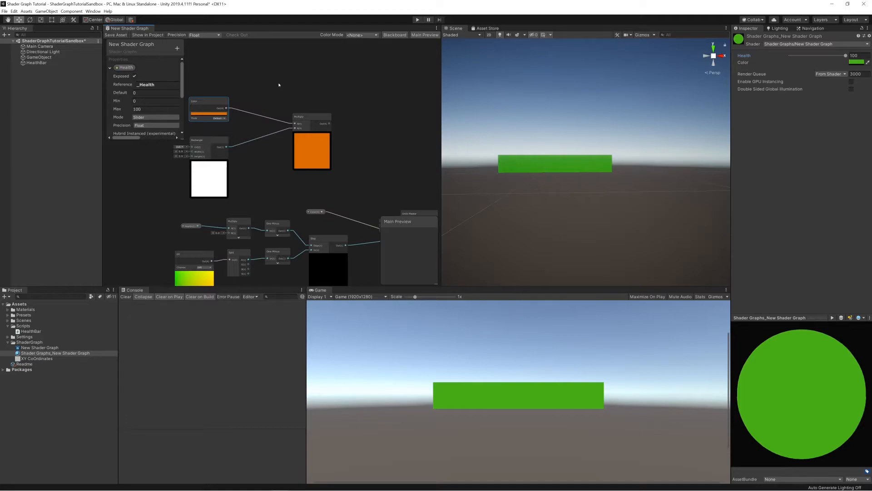
Add a One Minus node and try feeding it from the Color node's output.
right_click(279, 84)
left_click(323, 90)
type("one minus")
key("Return")
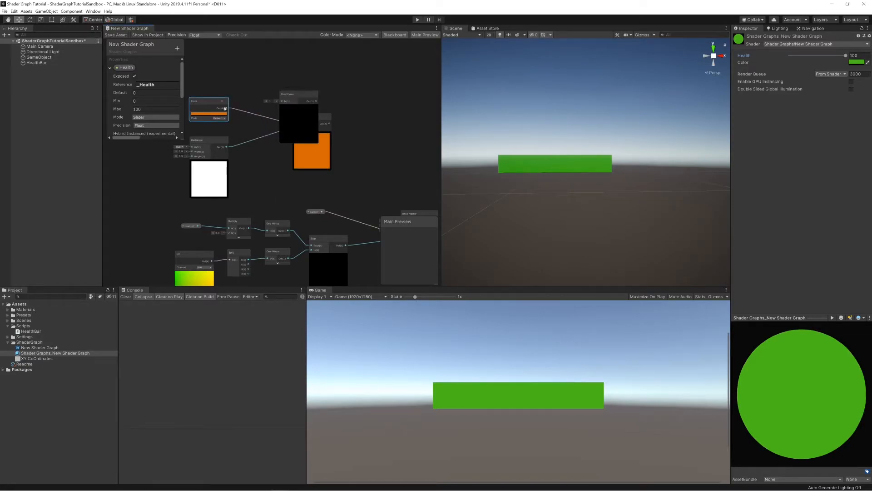
left_click_drag(226, 108, 256, 94)
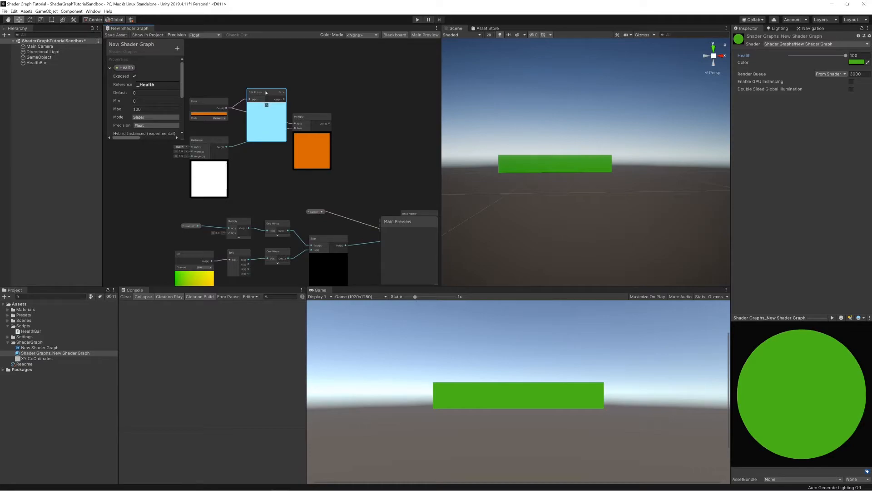
Route the Rectangle output through the One Minus node into Multiply's second input, and place One Minus between them.
left_click_drag(226, 147, 249, 161)
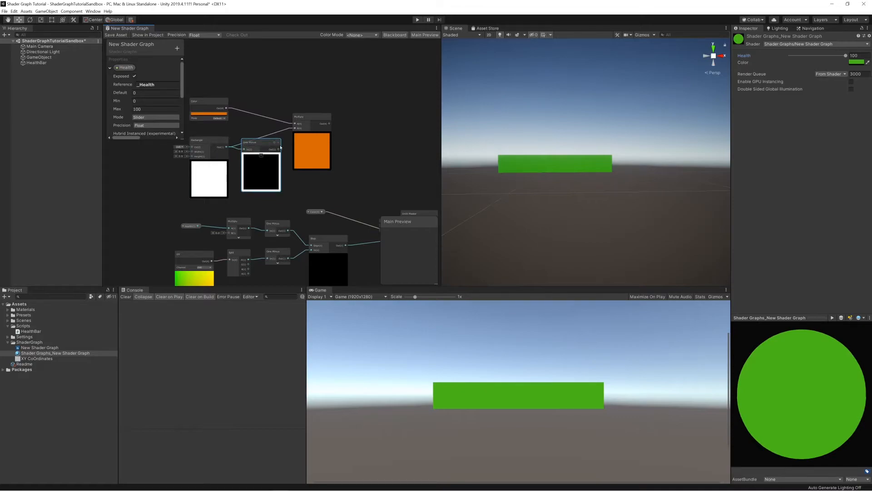
left_click_drag(278, 150, 295, 128)
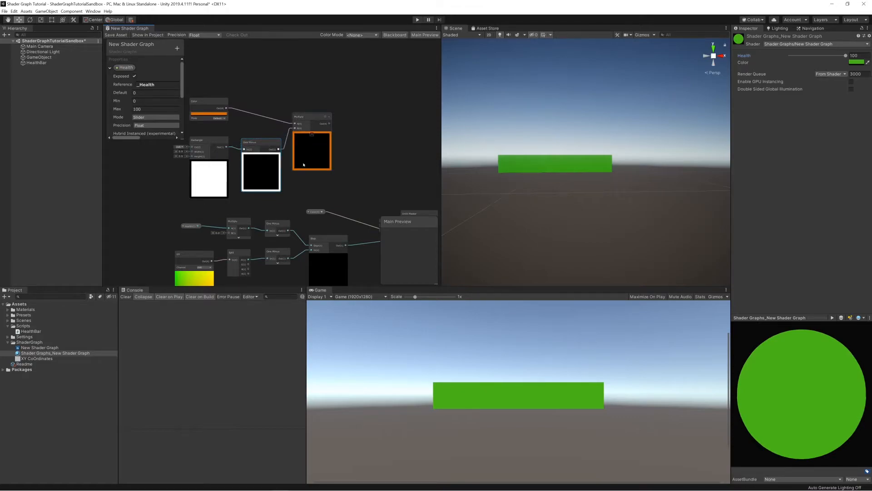
left_click_drag(256, 148, 252, 138)
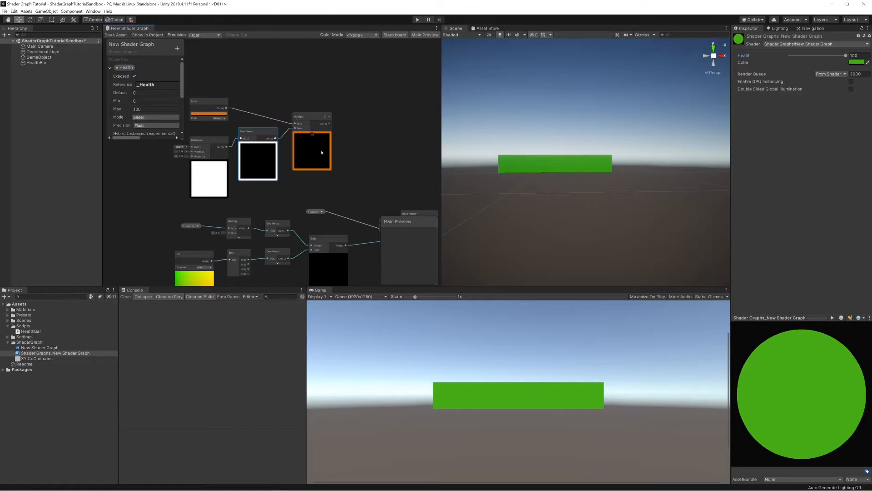
Move the Color, Rectangle, One Minus and Multiply border nodes together as a group, away from the master node.
scroll(321, 161, "down", 2)
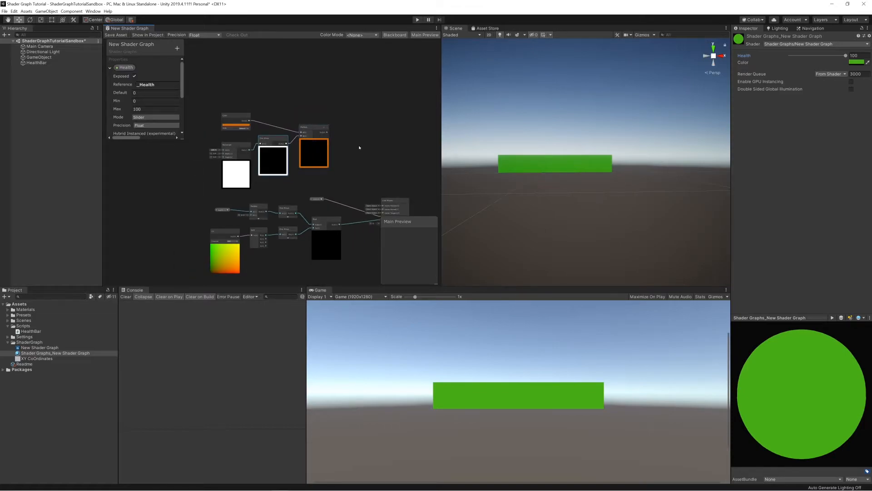
left_click_drag(218, 99, 328, 179)
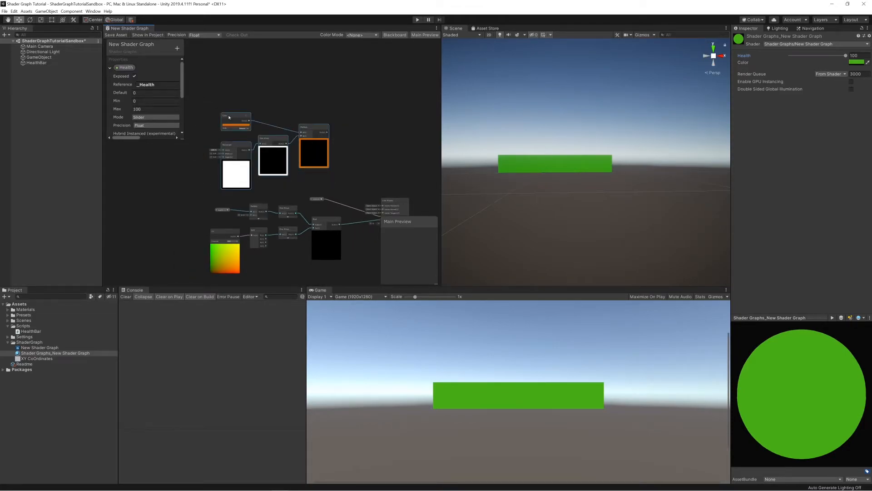
left_click_drag(229, 117, 201, 123)
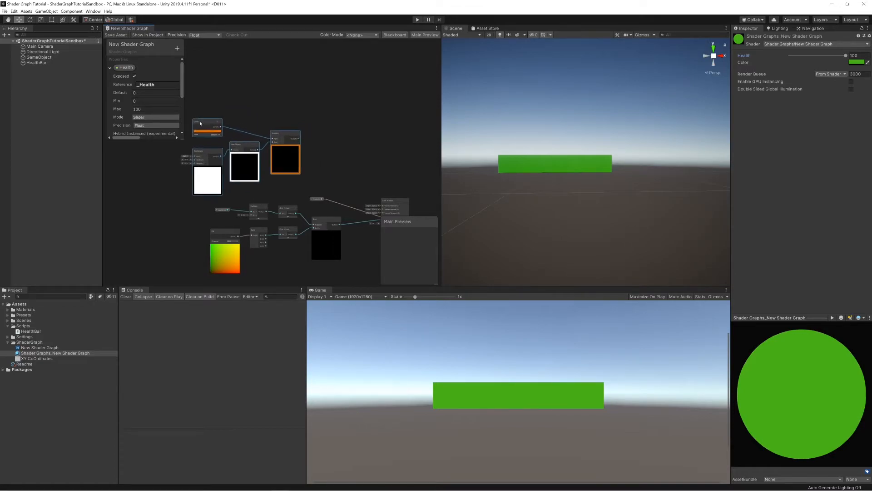
left_click(232, 116)
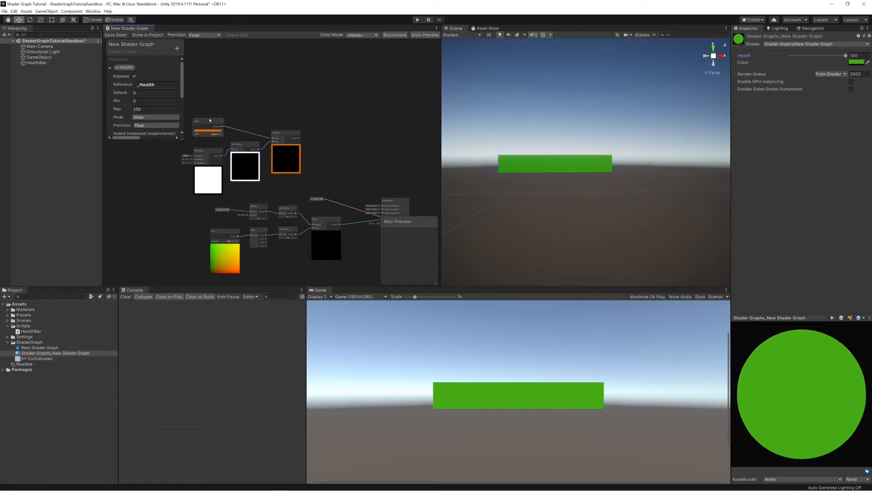
Convert the orange Color node to a property and name it BorderColor.
right_click(210, 121)
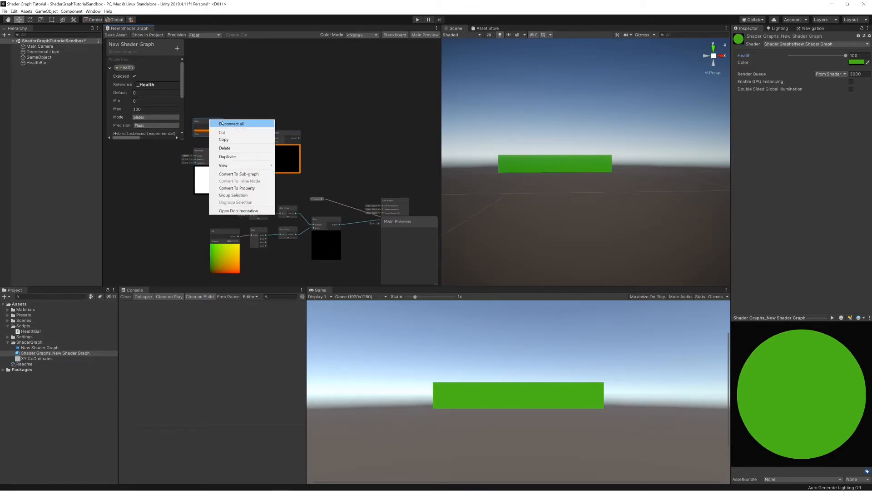
left_click(243, 188)
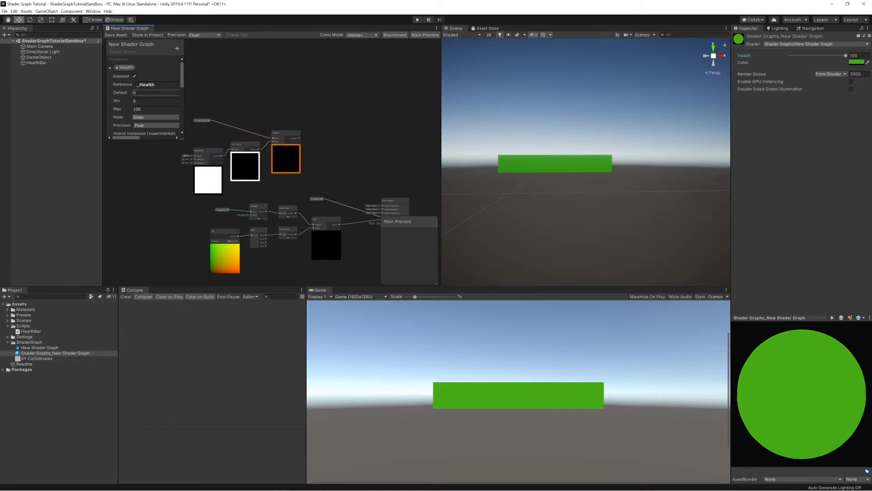
left_click(110, 67)
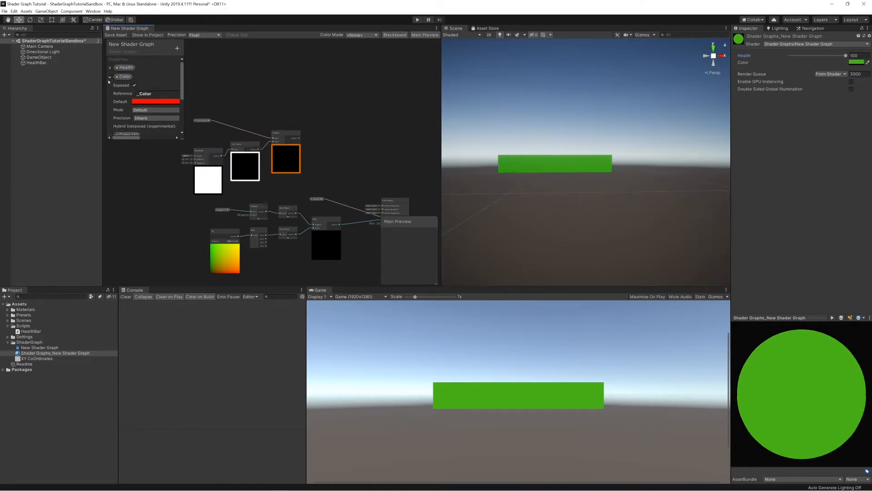
left_click(110, 77)
left_click(125, 89)
double_click(125, 85)
type("BorderColor")
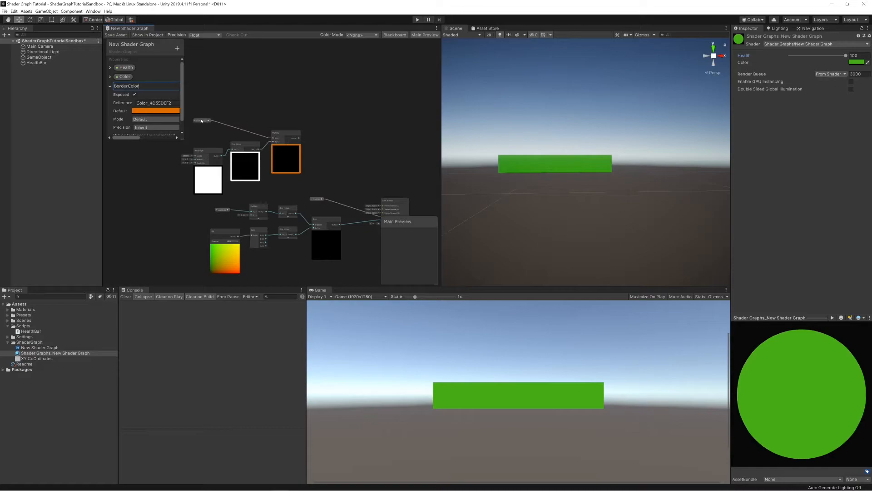
Set the BorderColor property's reference to _BorderColor and save the shader graph asset.
left_click(173, 104)
left_click_drag(173, 103, 118, 104)
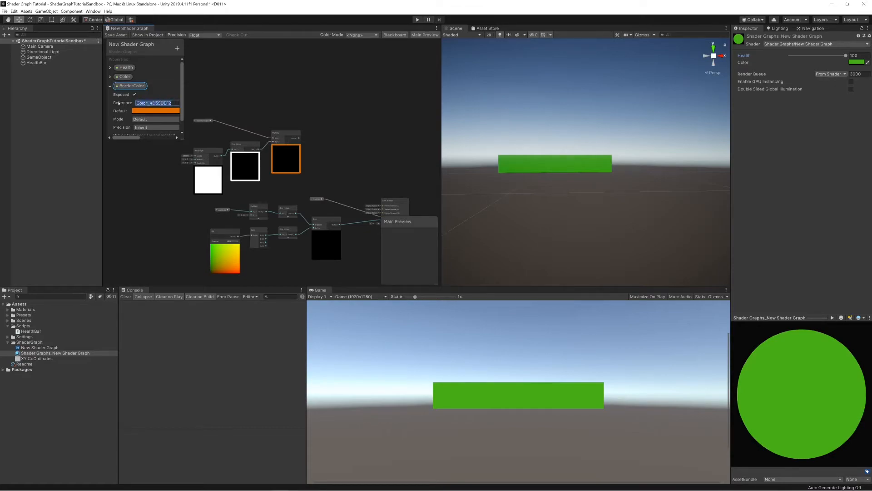
key("BackSpace")
type("_BorderCo")
key("Return")
left_click(116, 36)
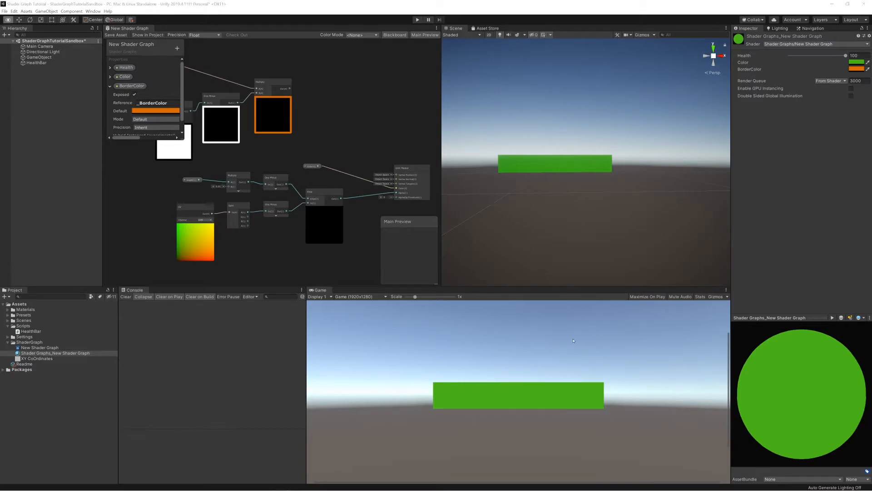
Switch to Visual Studio and add an empty private void AddBorder () method below UpdateHealth in the HealthBar script.
key("alt+Tab")
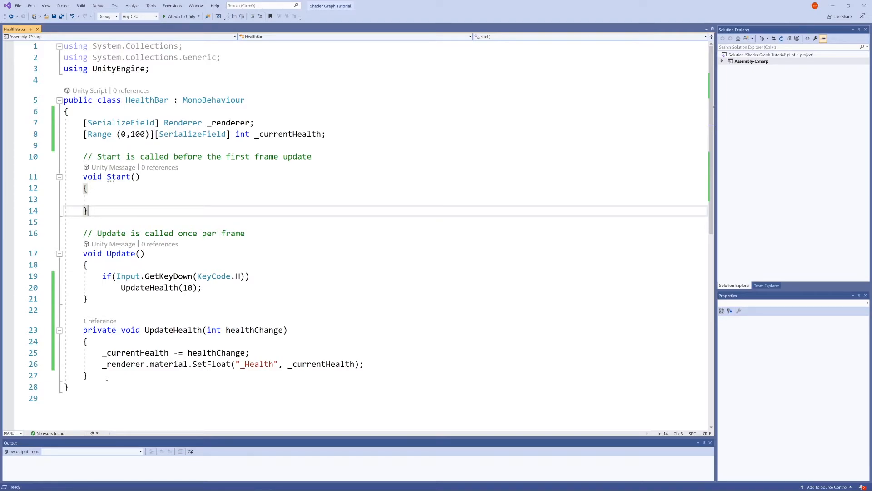
left_click(107, 379)
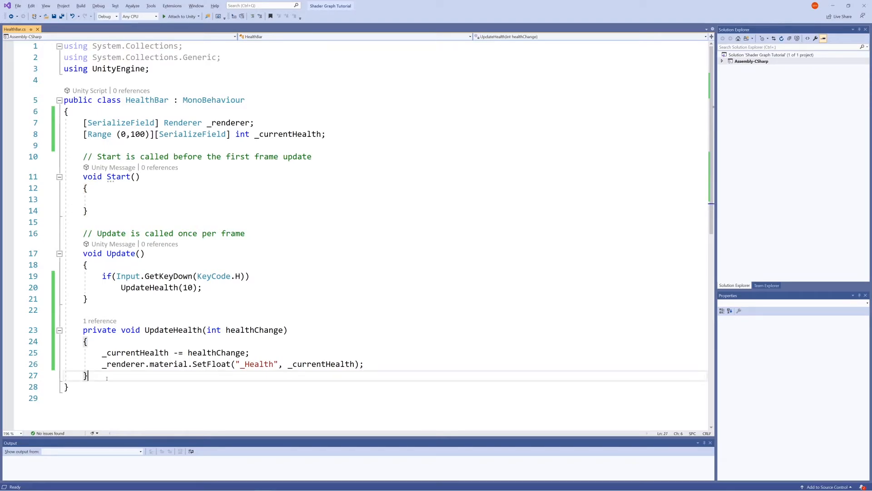
key("Return")
key("Return")
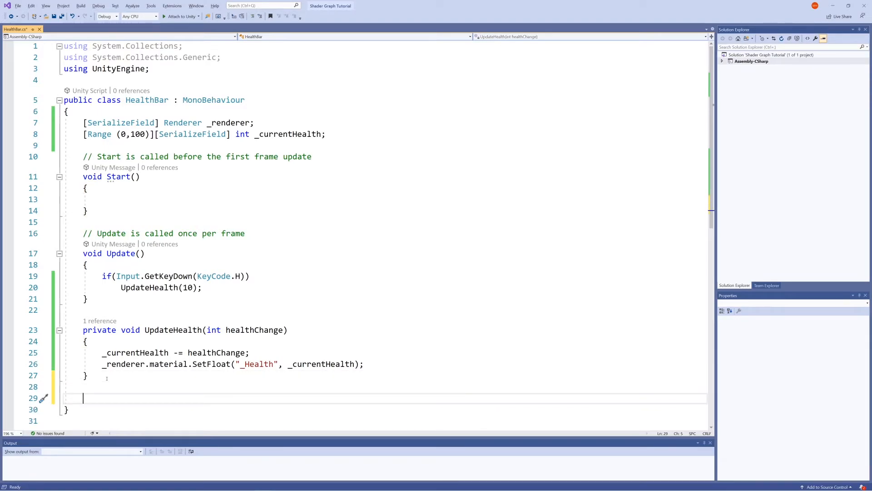
type("p")
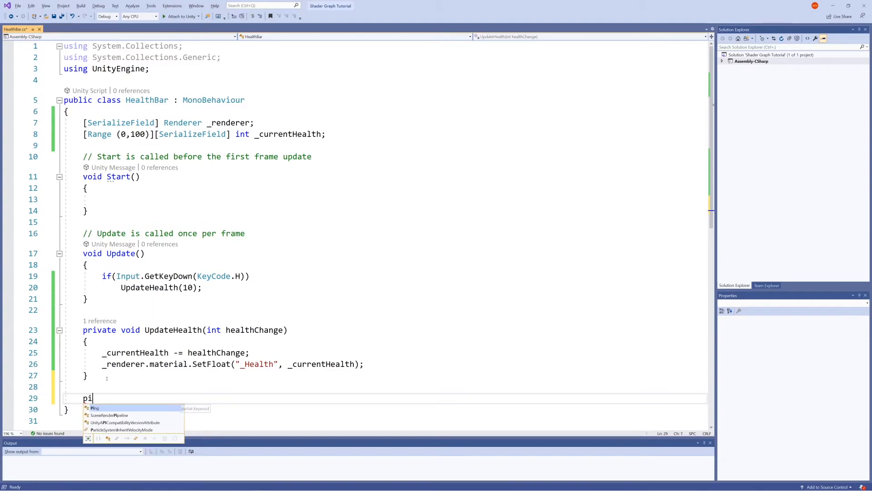
type("rivate void ")
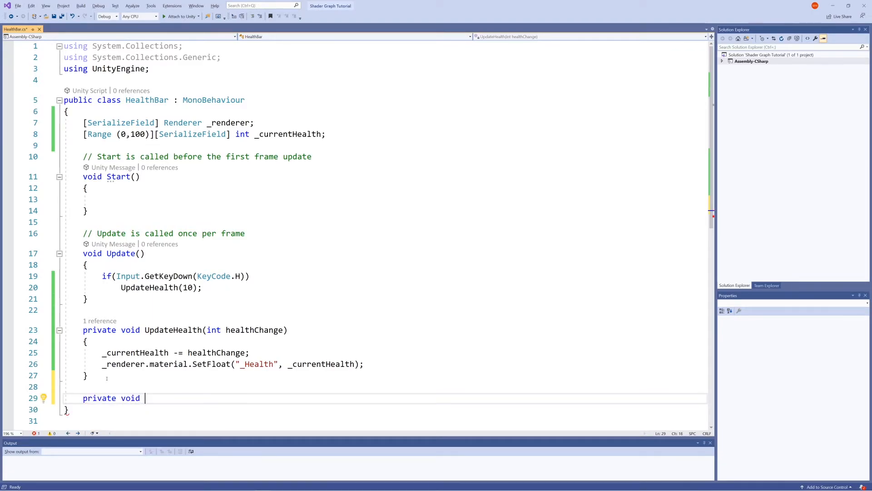
type("AddBo")
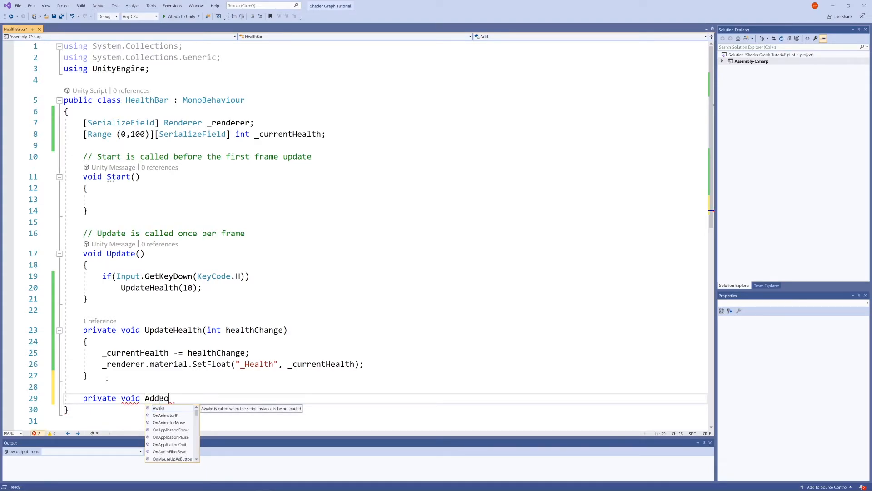
type("rder ()")
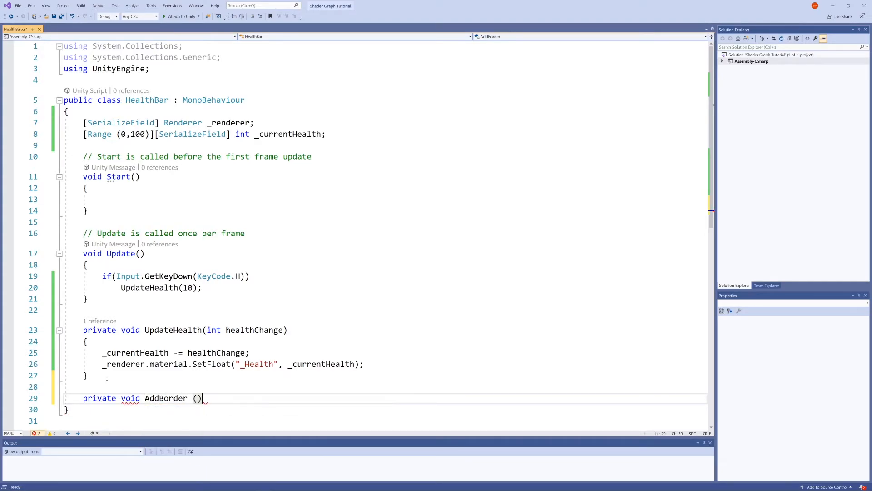
key("Return")
type("{")
key("Return")
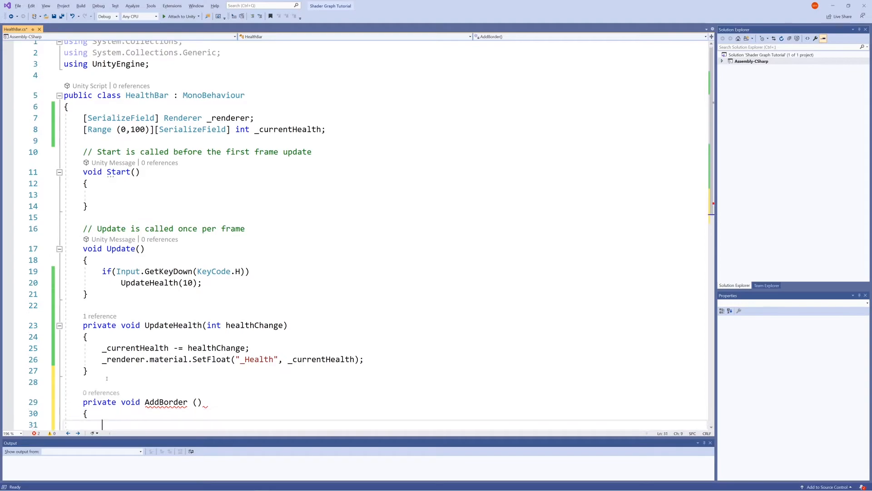
Write the comment "//Add the border color to our healthbar color" inside the AddBorder method.
scroll(113, 354, "down", 5)
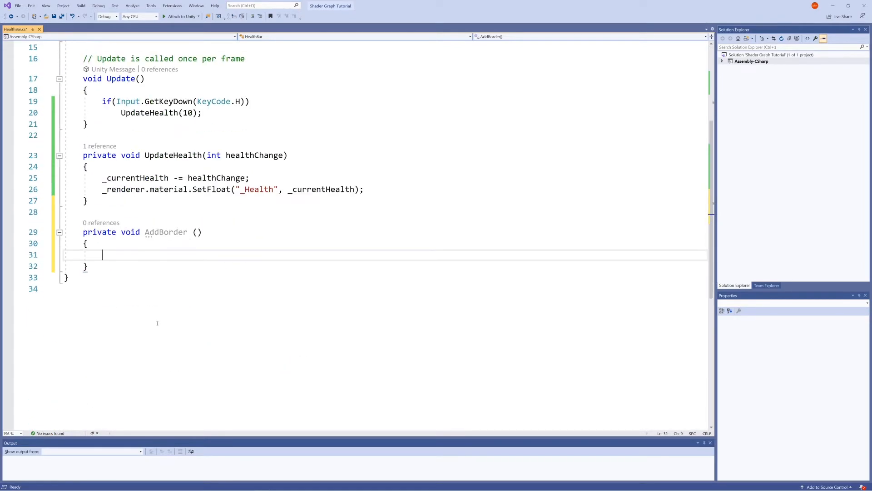
scroll(162, 317, "up", 3, "ctrl")
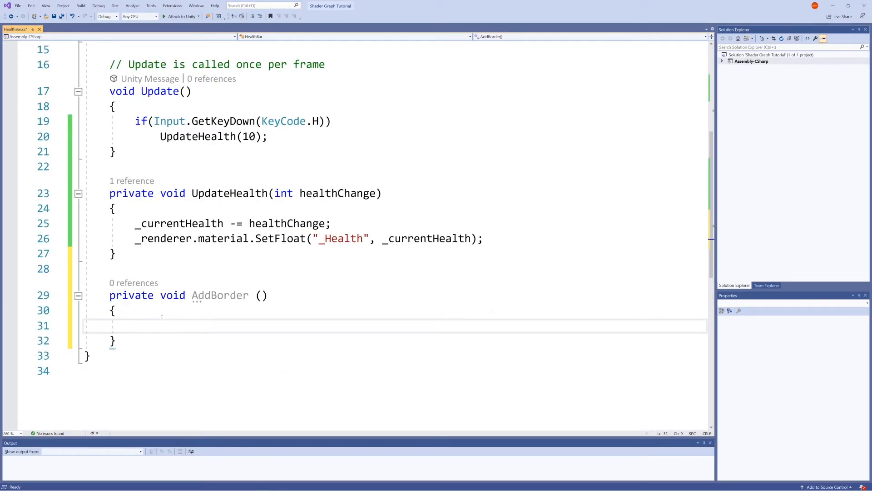
type("//")
type("Add the border color to ")
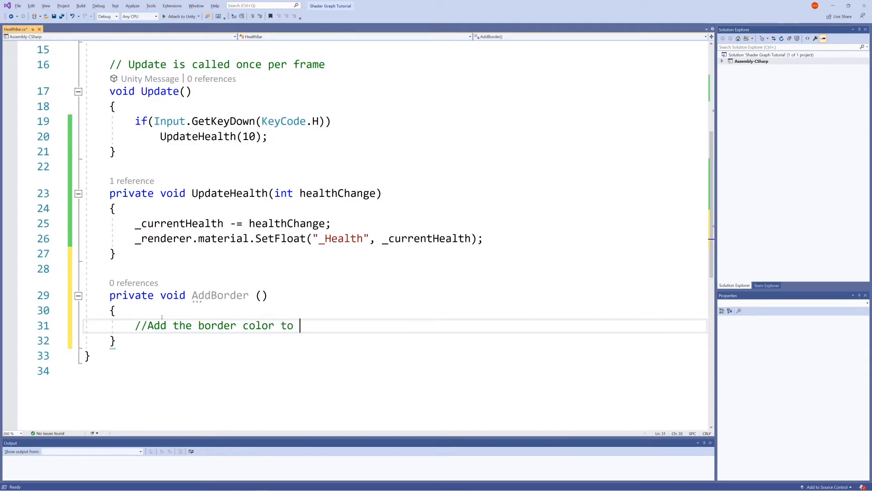
type("our healthba")
type("r color")
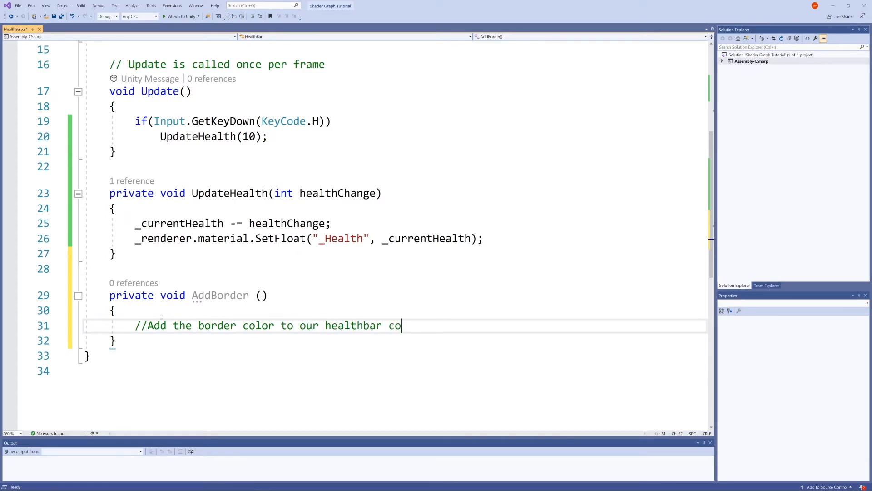
Add a second comment line in AddBorder reading "//Modify the alpha chanel to maintain our border".
key("Return")
type("//")
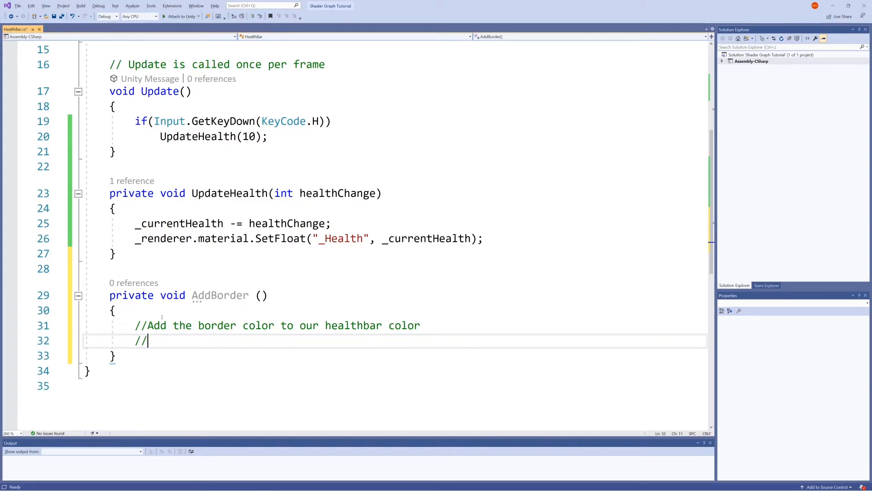
type("Modify the alp")
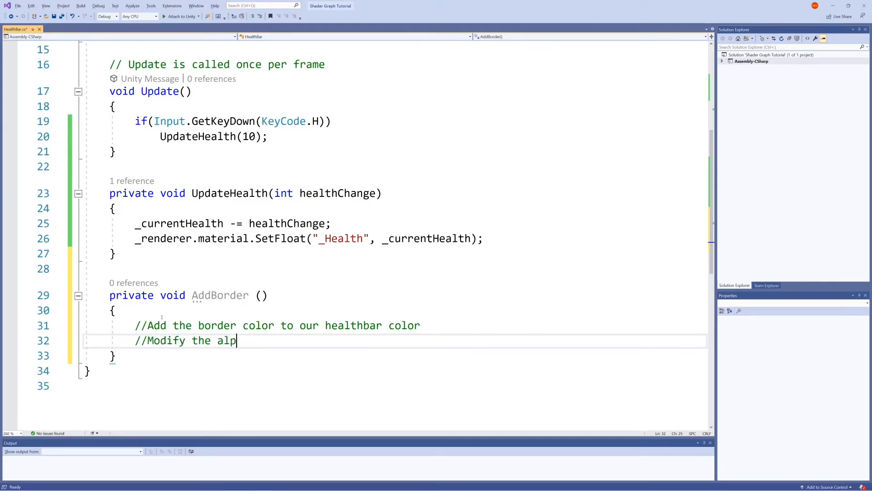
type("ha chanel to m")
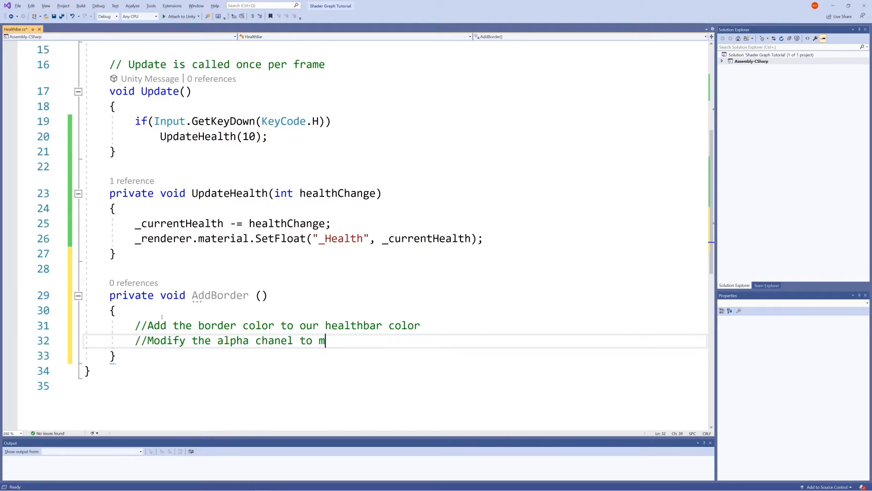
type("aintain our border")
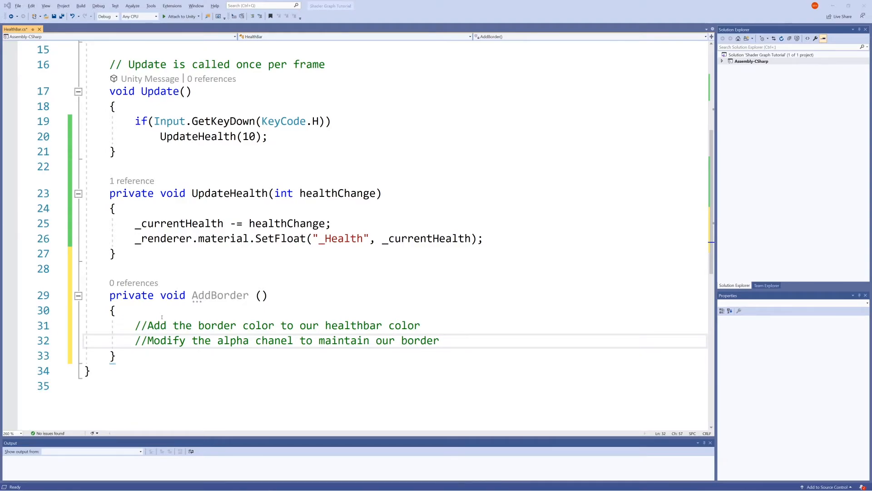
Switch to Unity, disconnect the Step node from the master node's Alpha, and move the health nodes and Color property aside to make room.
key("alt+Tab")
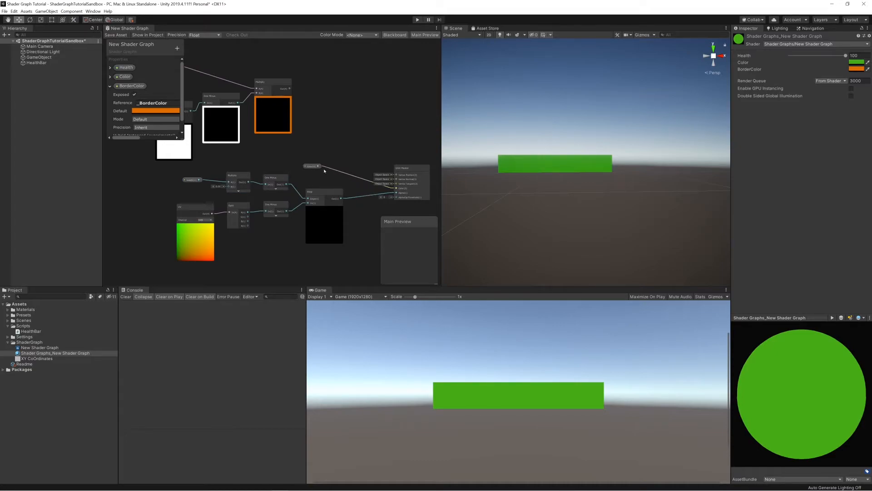
left_click(371, 197)
key("Delete")
left_click_drag(169, 175, 349, 279)
left_click_drag(317, 194, 269, 222)
scroll(295, 151, "down", 1)
middle_click_drag(297, 151, 350, 179)
left_click_drag(355, 191, 303, 191)
Create an Add node, connecting the border Multiply output to A and the Color property to B.
right_click(332, 183)
left_click(366, 187)
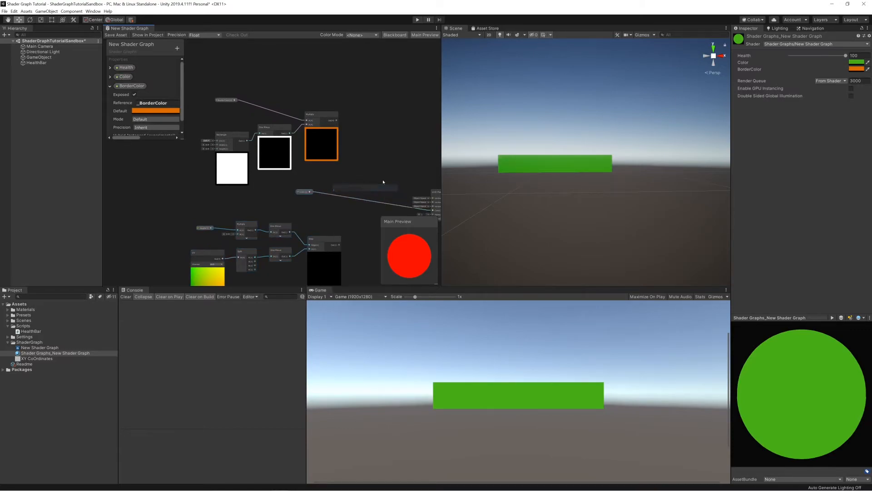
type("add")
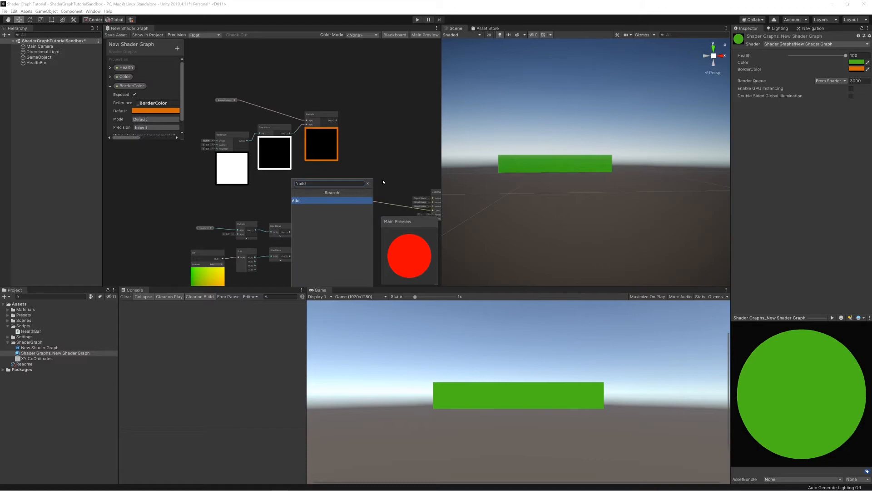
key("Return")
left_click_drag(350, 208, 377, 168)
left_click_drag(337, 120, 363, 160)
left_click_drag(310, 191, 363, 163)
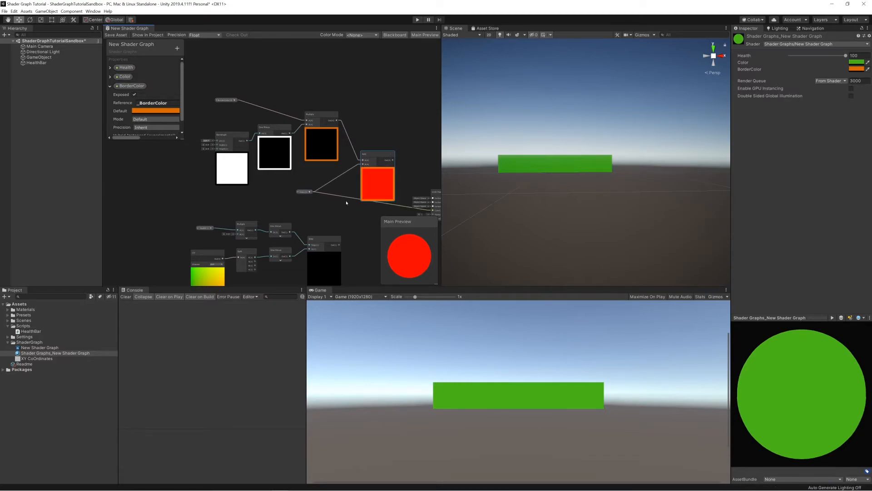
Create a Preview node fed by the Color property, and place it beside the Add node.
scroll(359, 203, "up", 5)
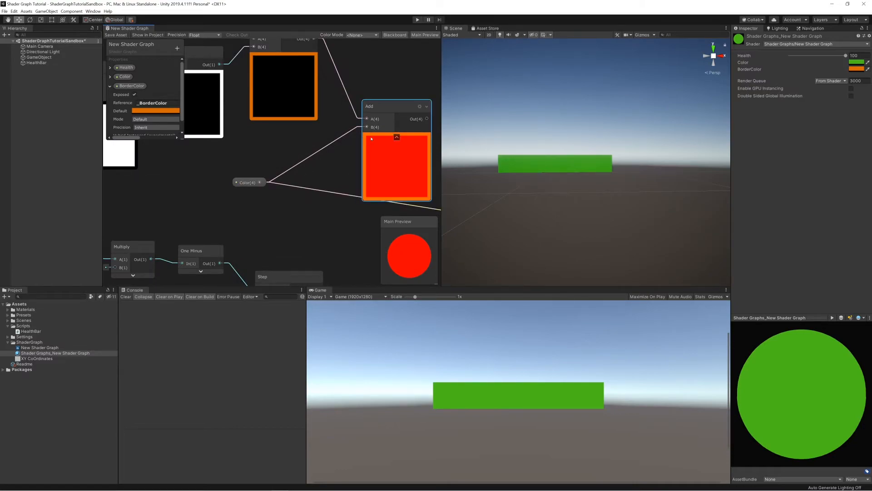
middle_click_drag(324, 137, 289, 193)
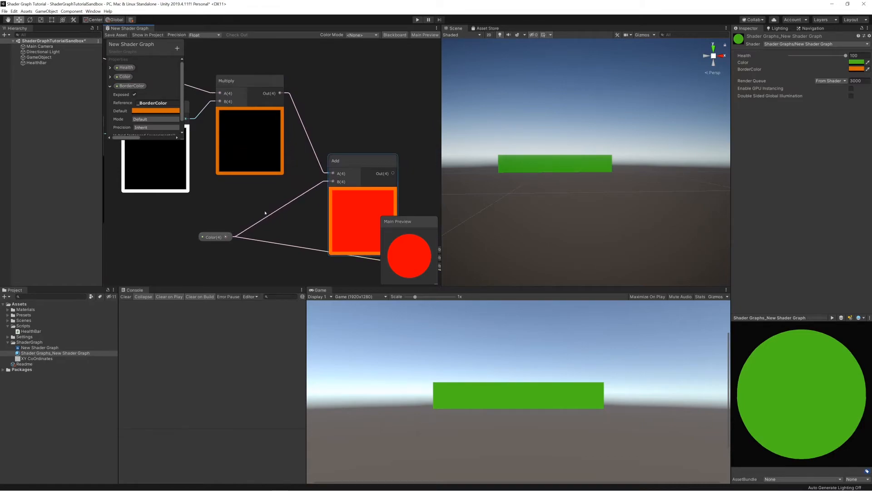
scroll(297, 214, "down", 3)
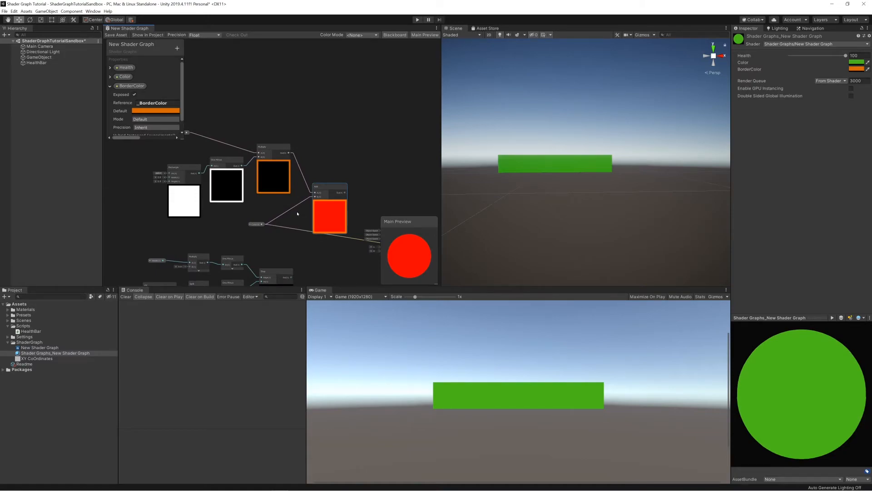
middle_click_drag(298, 216, 302, 185)
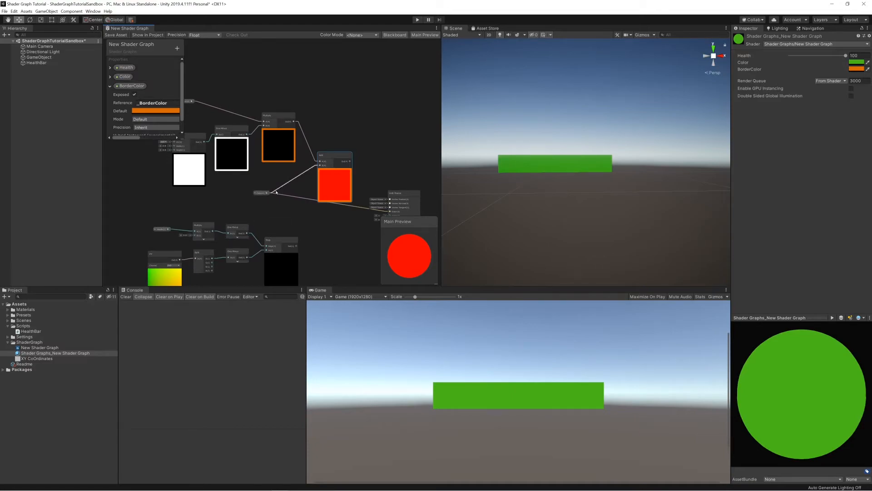
right_click(305, 185)
left_click(311, 189)
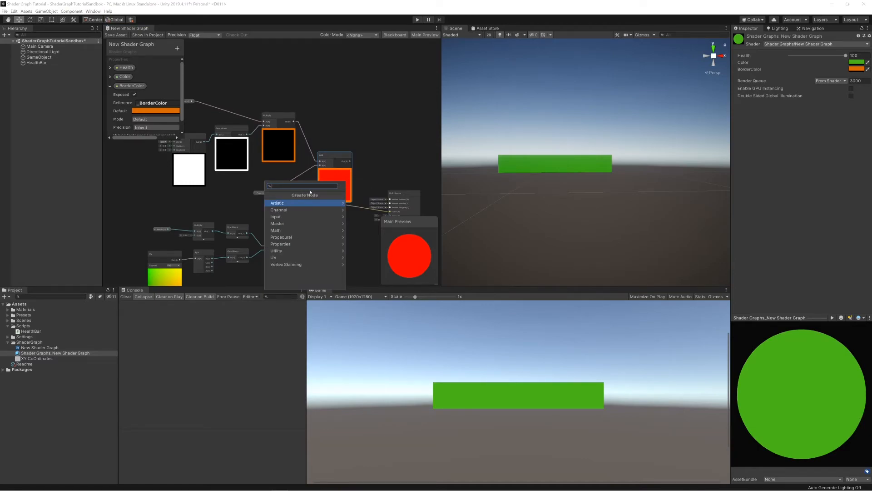
type("pri")
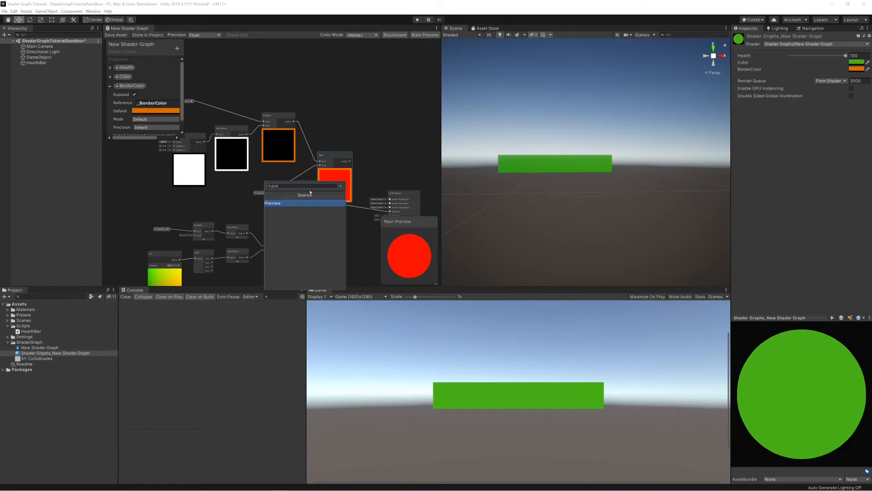
key("Return")
left_click_drag(261, 193, 241, 197)
mouse_move(309, 198)
left_mouse_down()
mouse_move(290, 182)
mouse_move(307, 199)
mouse_move(293, 195)
left_mouse_up()
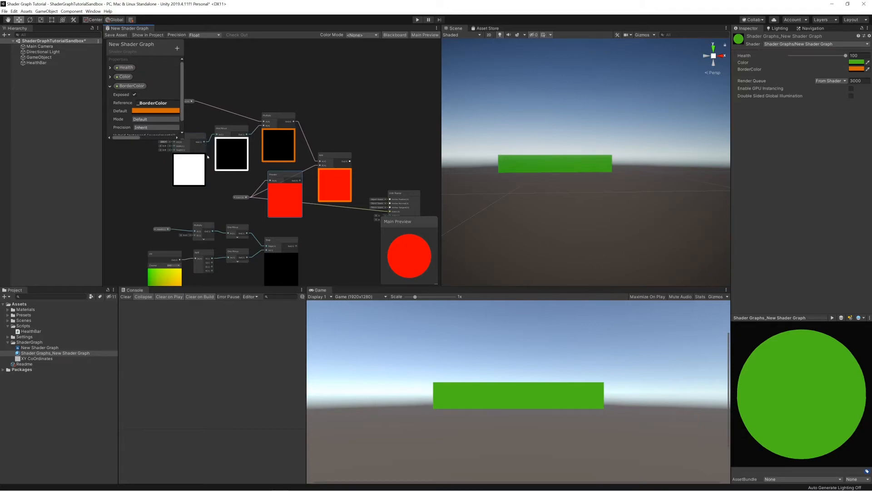
Create a Multiply node, connecting the Rectangle output to A and the Color property to B.
right_click(234, 186)
left_click(237, 185)
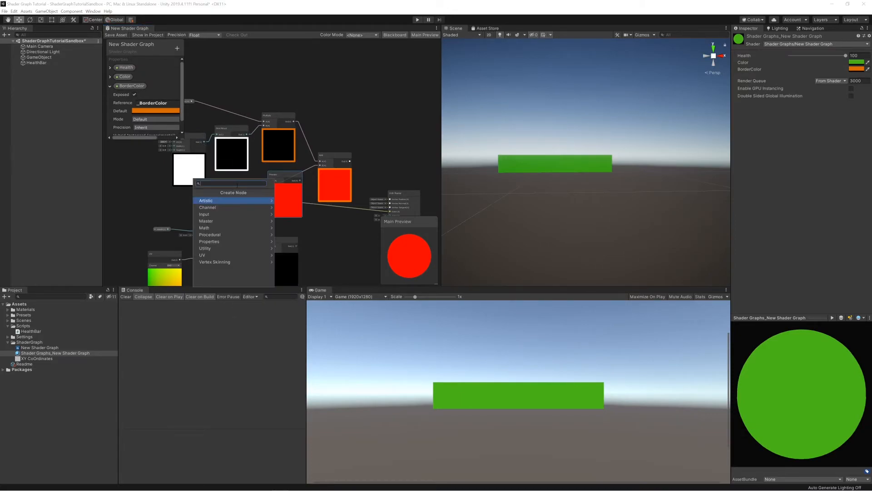
type("mul")
key("Return")
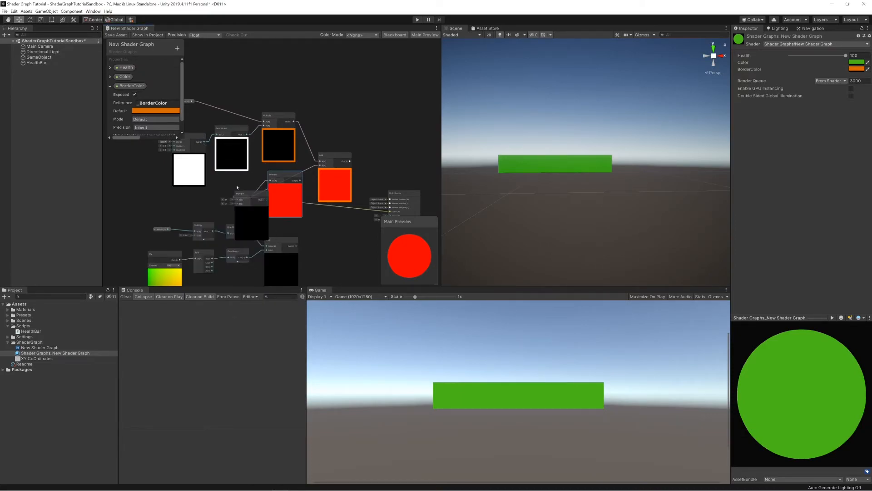
scroll(235, 192, "down", 1)
middle_click_drag(235, 194, 273, 187)
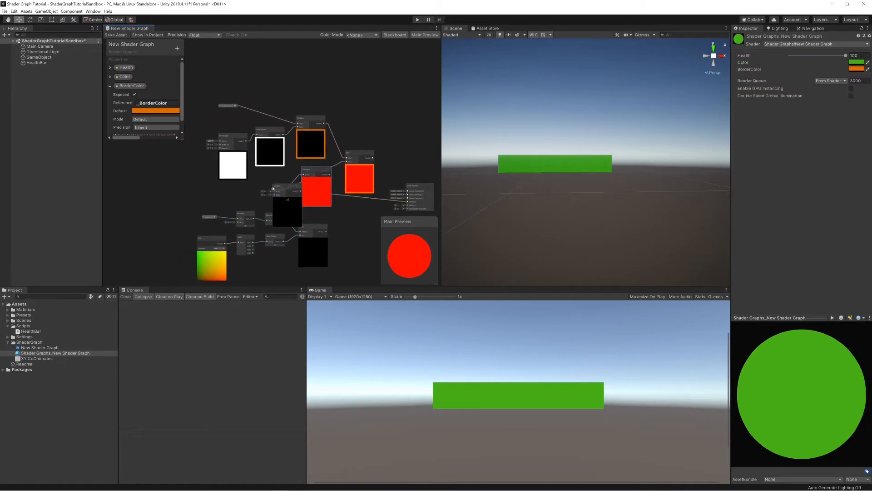
left_click_drag(277, 187, 254, 202)
left_click_drag(290, 169, 271, 174)
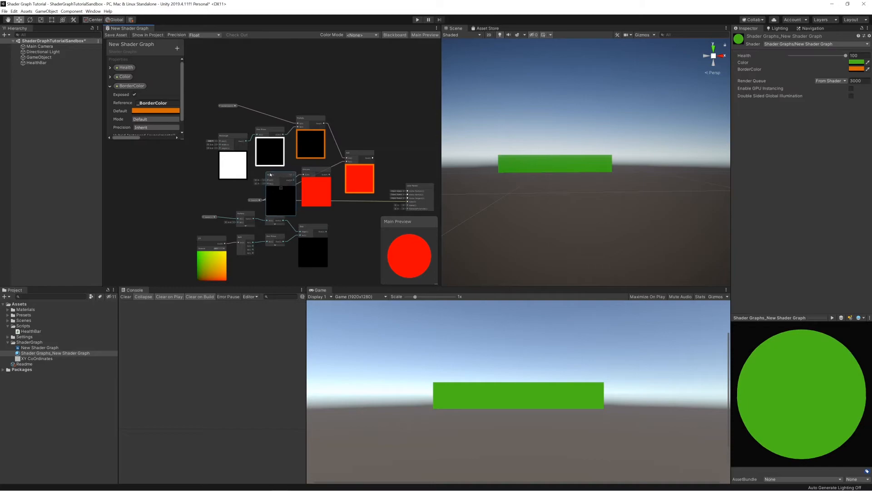
left_click_drag(247, 142, 268, 181)
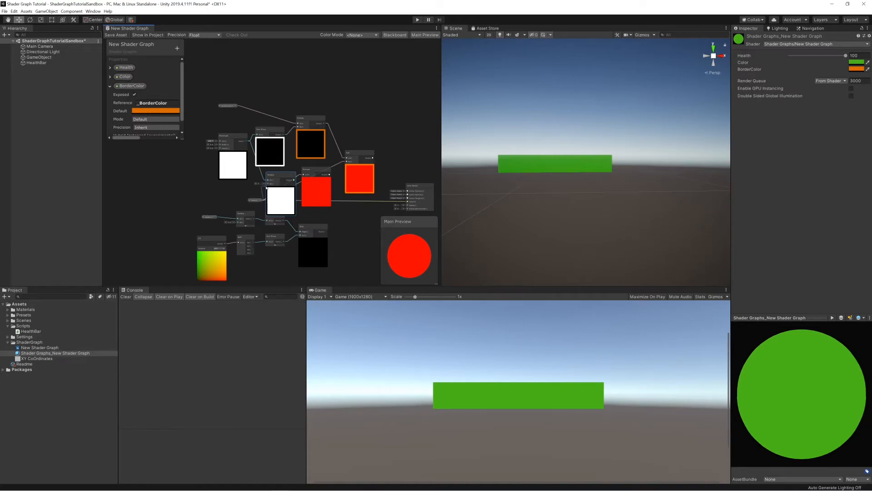
left_click_drag(268, 184, 229, 199)
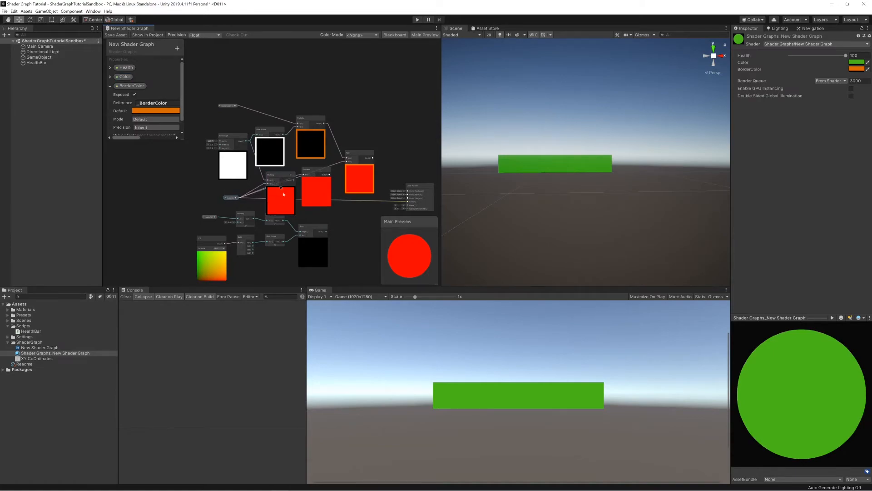
Delete the Preview node and connect the new Multiply node's output to the Add node's B input, repositioning the Multiply node.
scroll(283, 191, "up", 2)
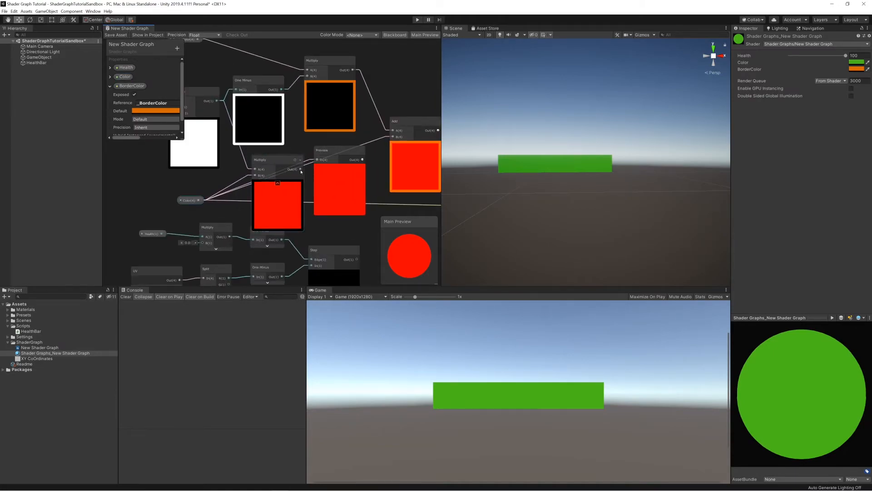
left_click(326, 154)
key("Delete")
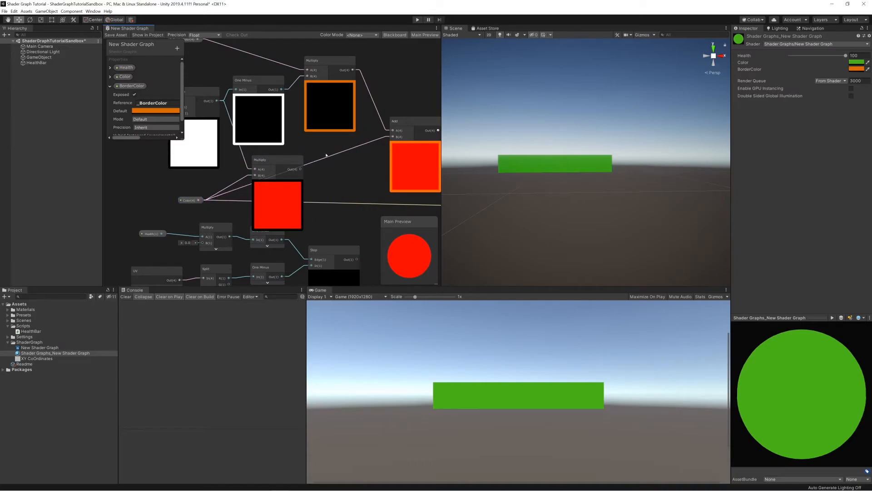
left_click_drag(275, 160, 254, 162)
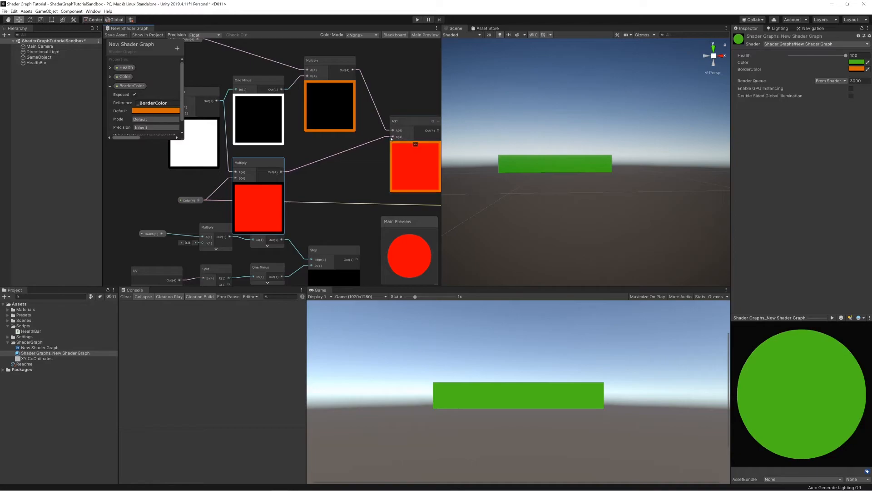
middle_click_drag(405, 173, 361, 176)
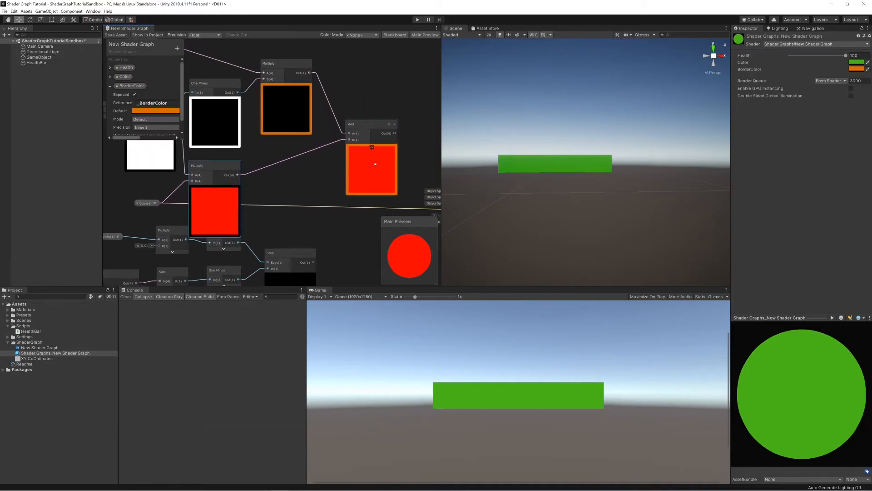
left_click_drag(214, 165, 251, 160)
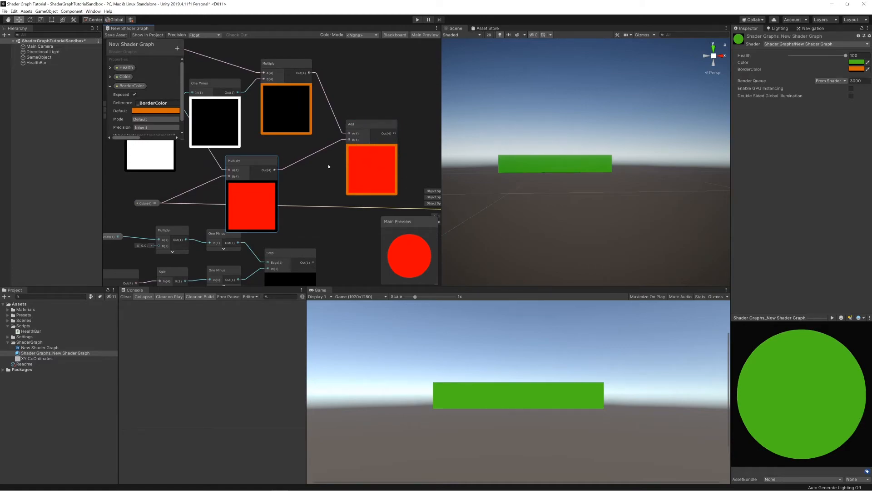
Connect the Add node's output to the master node's Color input and save the shader graph asset.
scroll(381, 172, "down", 2)
left_click_drag(320, 131, 366, 188)
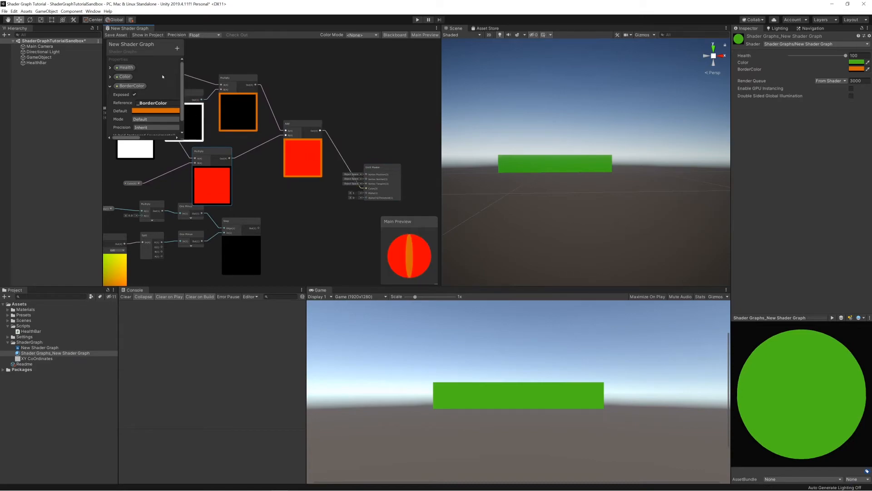
left_click(115, 35)
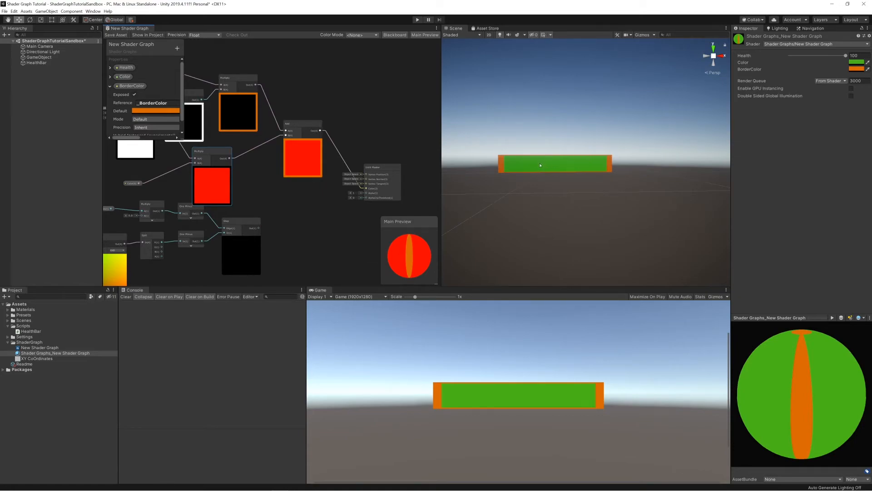
Try a Rectangle node width of 0.87 for the health bar's border and save the shader graph asset.
middle_click_drag(253, 171, 336, 194)
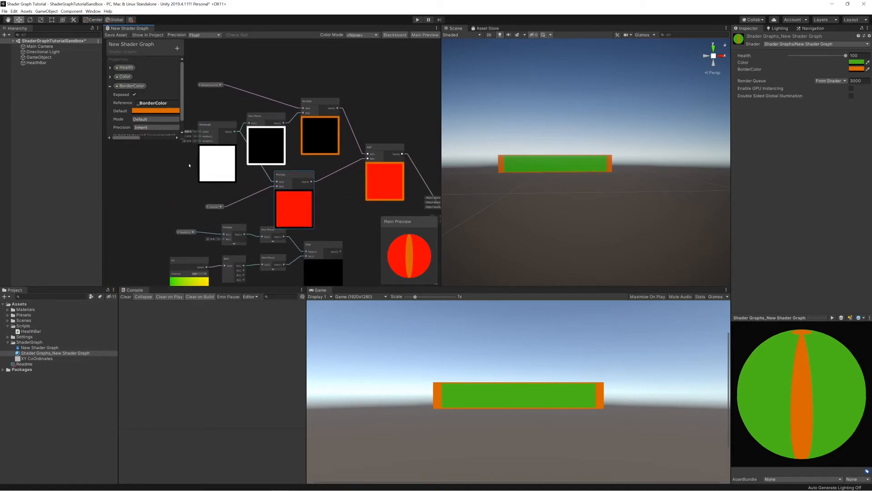
scroll(213, 174, "up", 2)
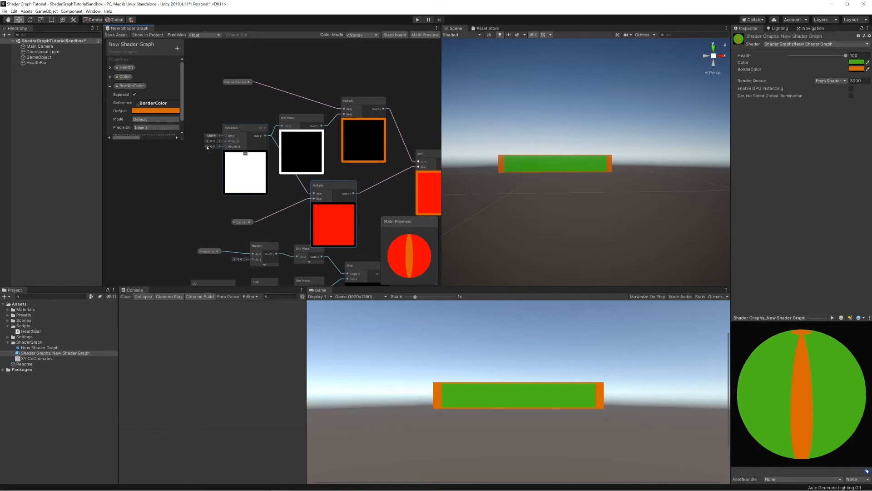
left_click_drag(208, 147, 208, 147)
left_click(213, 147)
type("5")
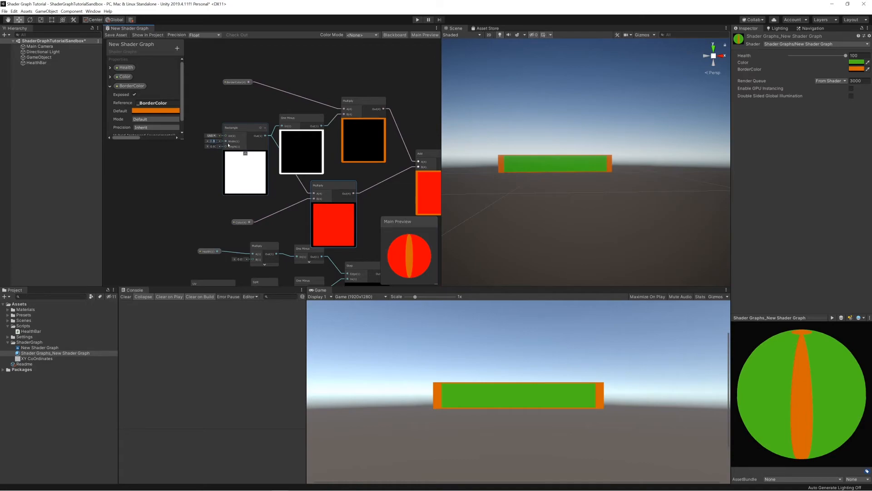
type("87")
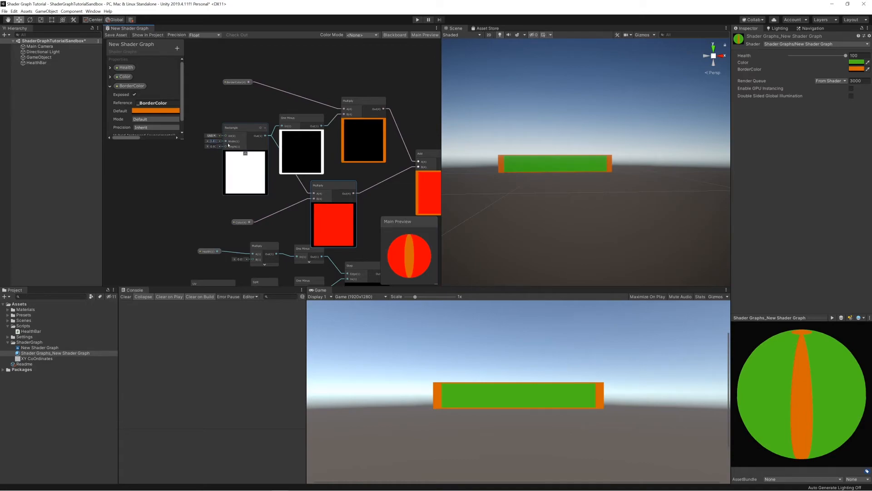
left_click(113, 36)
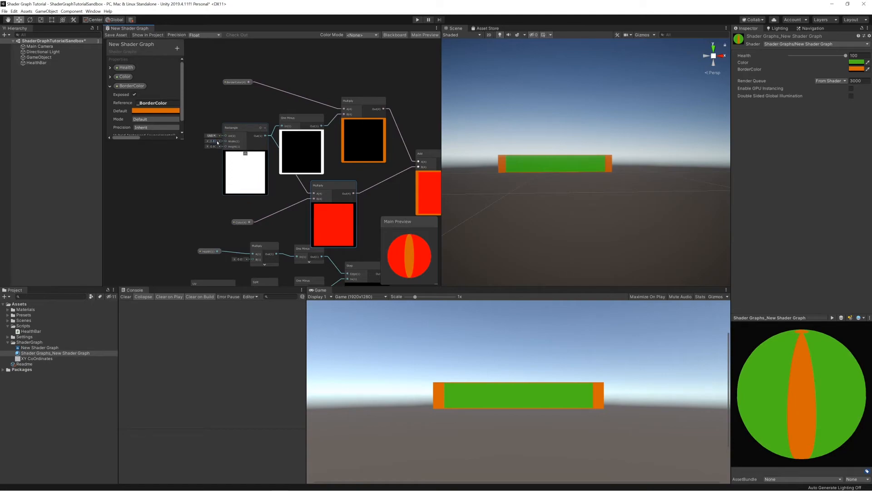
Try a width of 0.93 and a height of 0.87 on the Rectangle node, saving the asset.
type("93")
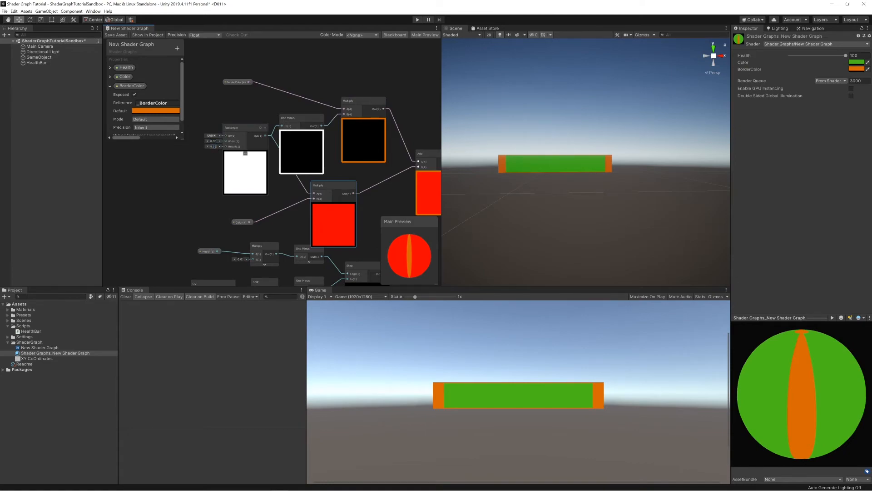
type("87")
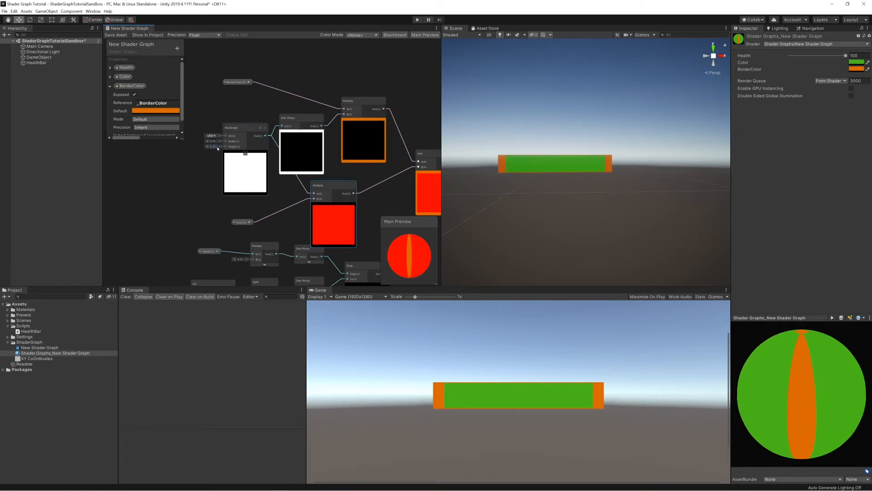
left_click(116, 35)
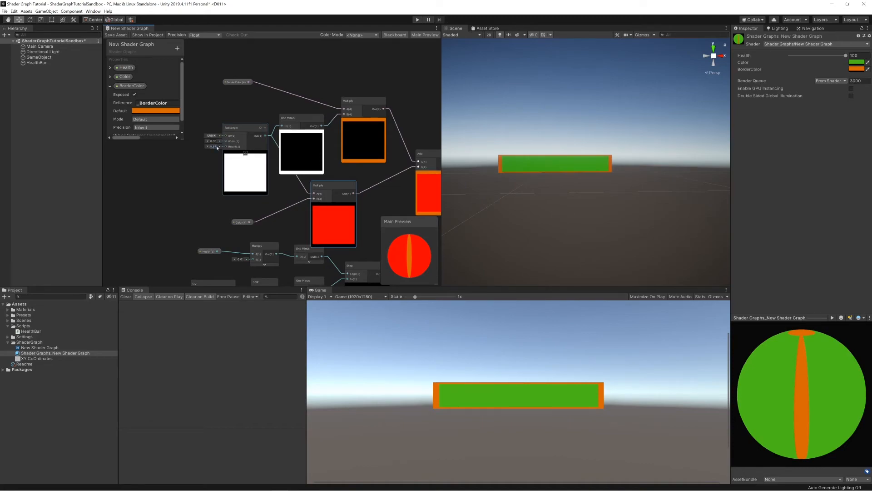
Fine-tune the Rectangle node's width and height for an even border around the health bar, and save the asset.
left_click(114, 35)
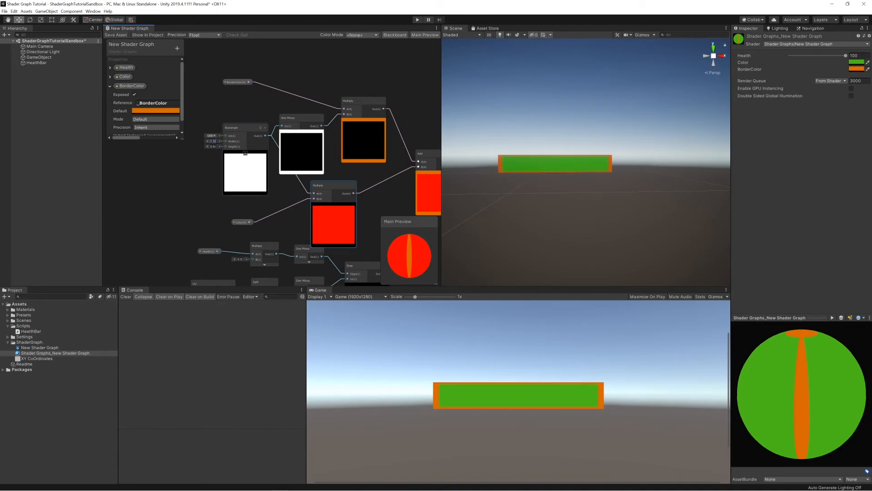
left_click_drag(209, 141, 208, 141)
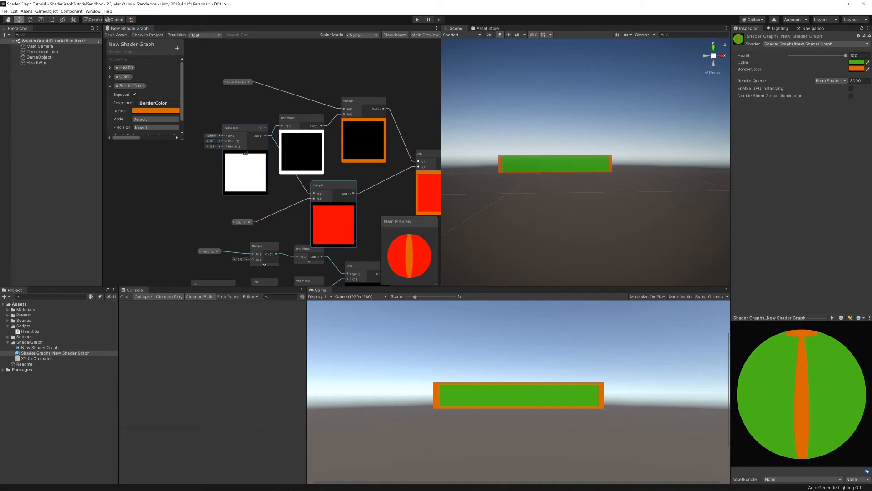
left_click(112, 36)
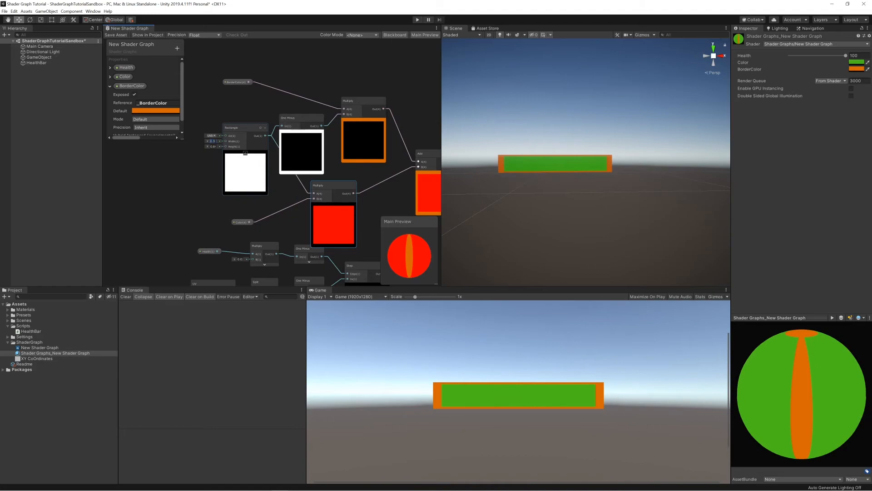
type("6")
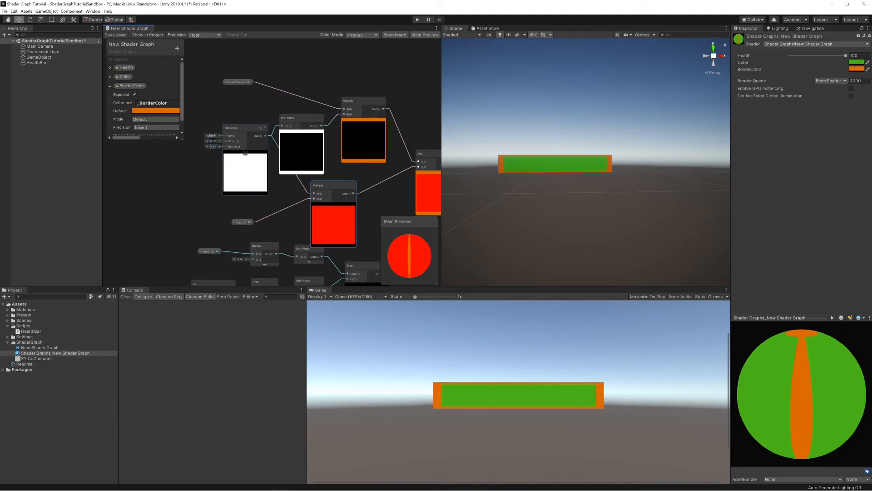
key("BackSpace")
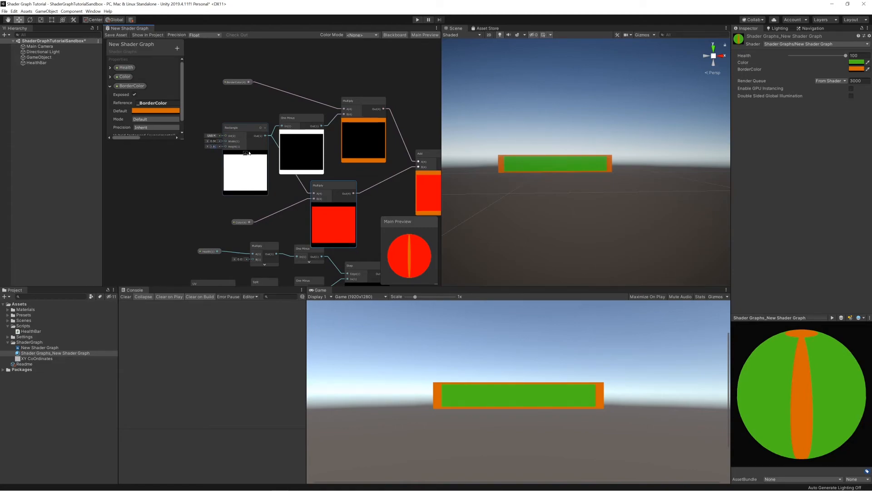
left_click(106, 35)
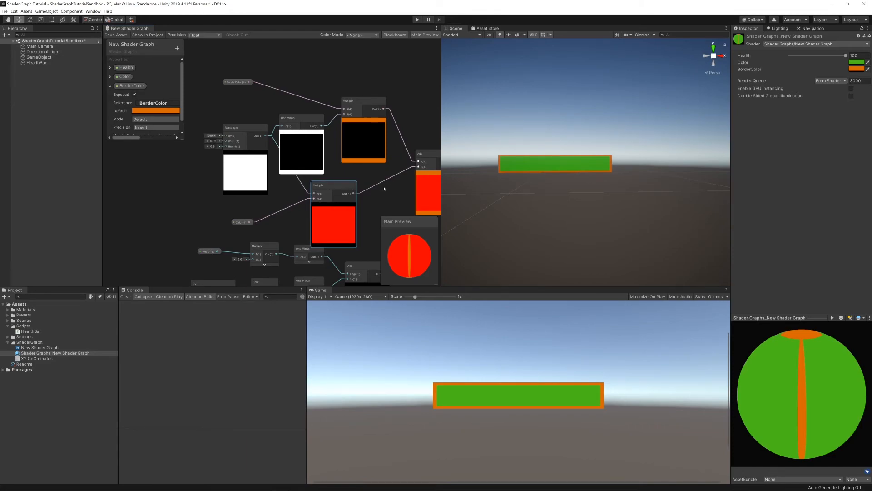
Vary the material's Health value, and shift the Rectangle and lower Multiply nodes away from the Add node.
mouse_move(846, 57)
left_mouse_down()
mouse_move(790, 57)
mouse_move(848, 57)
left_mouse_up()
scroll(374, 220, "down", 3)
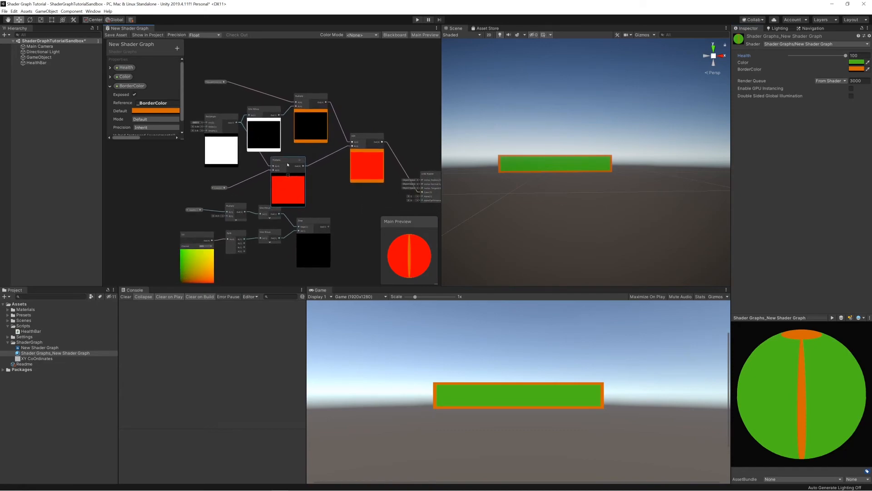
left_click_drag(221, 116, 202, 117)
left_click_drag(281, 162, 258, 160)
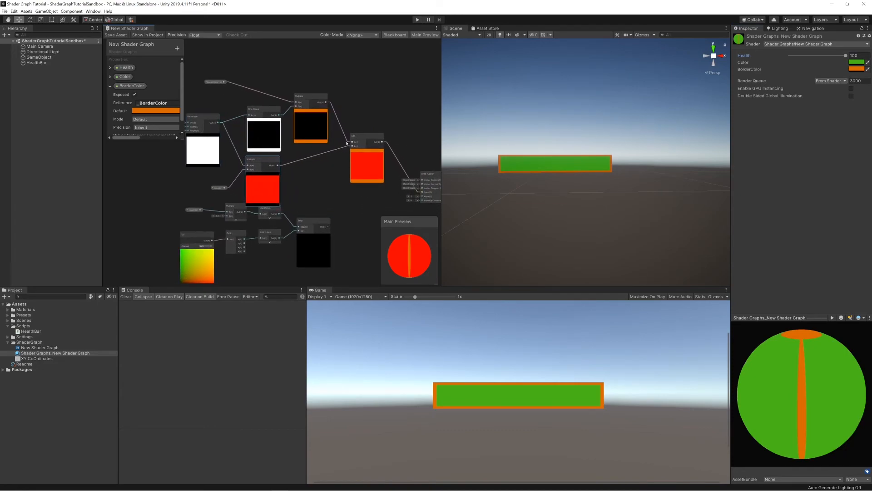
Switch to Visual Studio and review the AddBorder comment about adding the border color to the healthbar color.
key("alt+Tab")
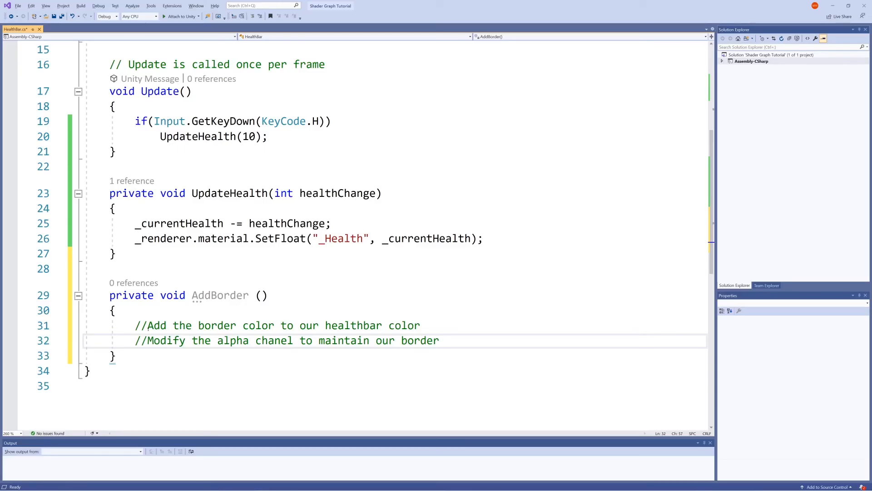
left_click_drag(135, 325, 330, 316)
left_click_drag(415, 317, 422, 324)
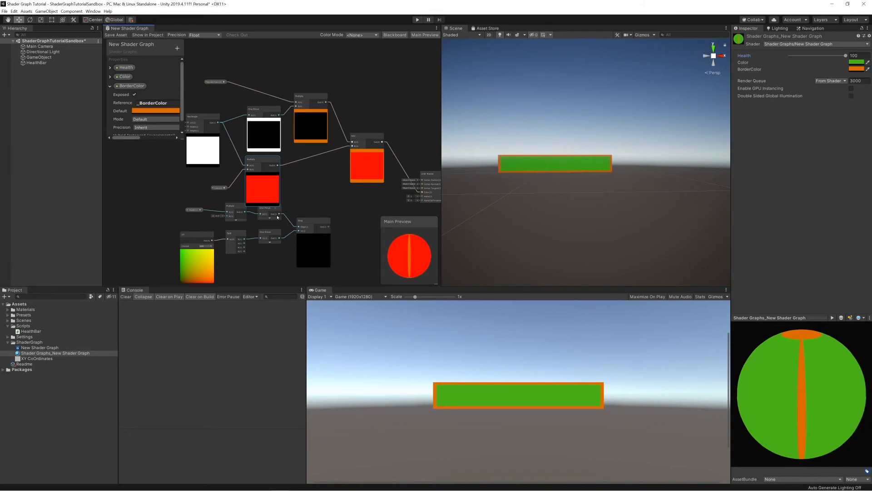
Collapse the One Minus and lower Multiply node previews, and arrange the color nodes and both color properties compactly around the Add node.
left_click(263, 120)
left_click(262, 174)
left_click_drag(259, 158, 284, 141)
left_click_drag(311, 95, 324, 93)
left_click_drag(254, 109, 277, 101)
left_click_drag(198, 119, 234, 106)
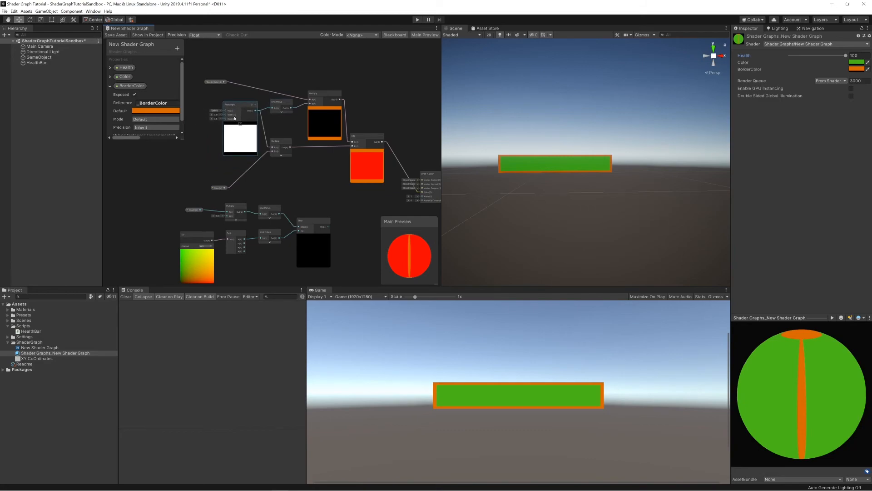
left_click_drag(220, 188, 260, 171)
left_click_drag(215, 82, 290, 89)
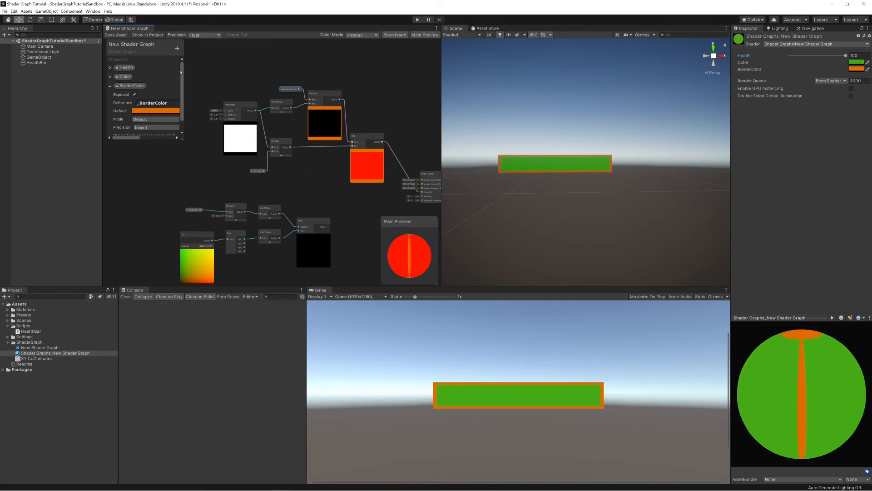
Group all the border and bar color nodes, including the Add node, and title the group Color.
right_click(321, 127)
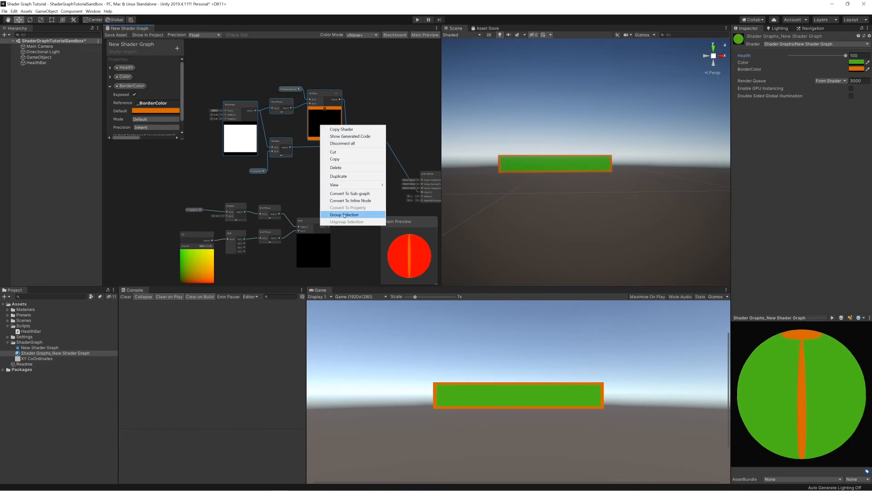
left_click(374, 99)
right_click(230, 64)
left_click(217, 64)
left_click_drag(207, 62, 396, 192)
right_click(311, 106)
left_click(330, 196)
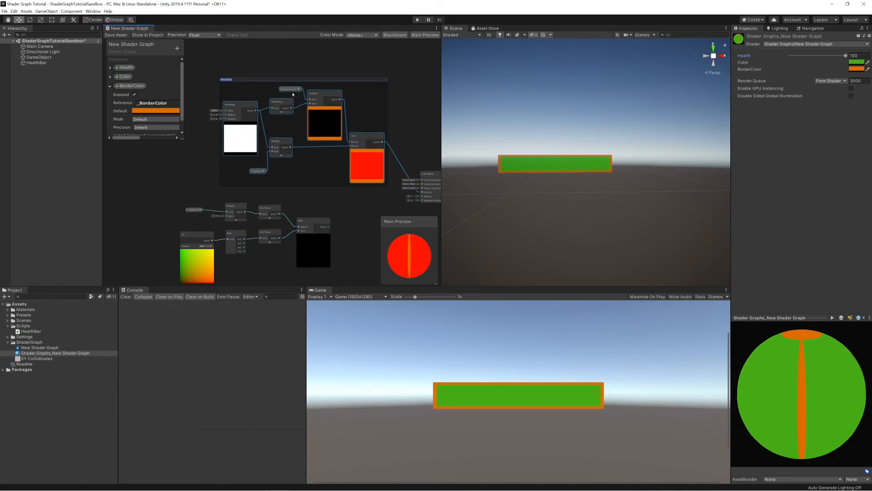
key("BackSpace")
key("Return")
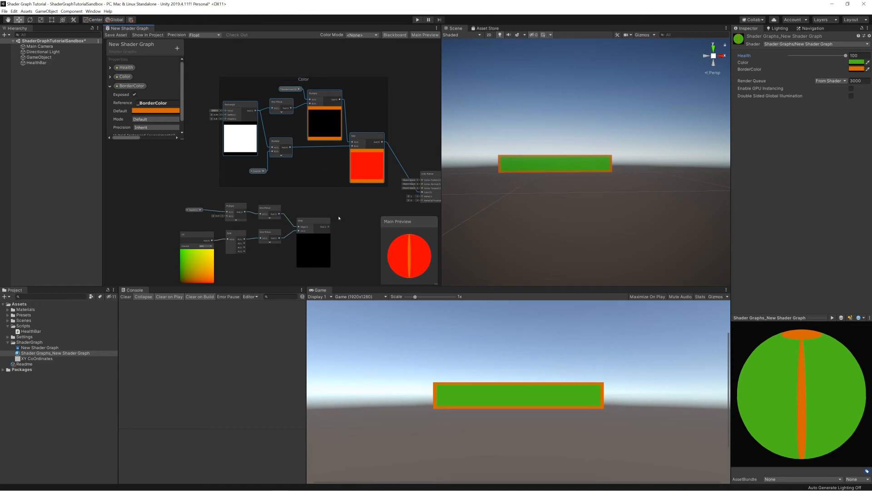
Connect the Step node's output to the master node's Alpha input and save the shader graph asset.
mouse_move(337, 82)
left_mouse_down()
mouse_move(323, 68)
mouse_move(226, 104)
mouse_move(332, 81)
left_mouse_up()
middle_click_drag(337, 212, 287, 156)
left_click_drag(126, 158, 284, 227)
mouse_move(257, 205)
left_mouse_down()
mouse_move(299, 198)
mouse_move(371, 153)
left_mouse_up()
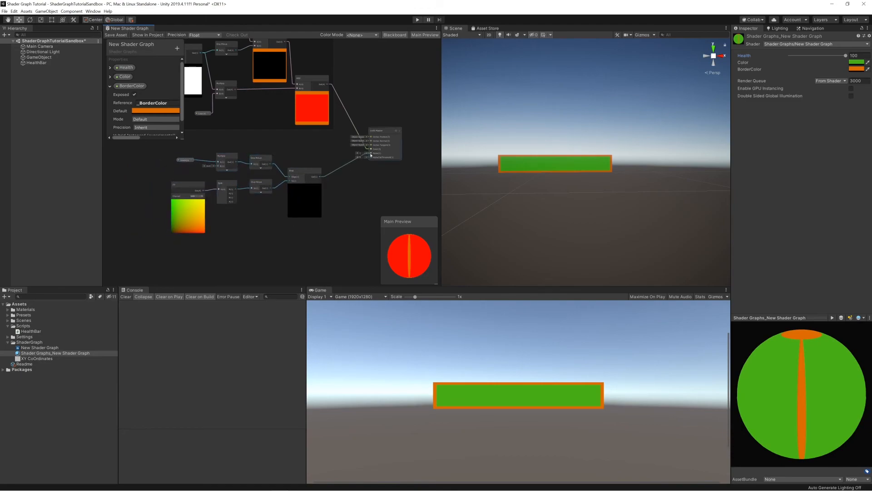
left_click(122, 36)
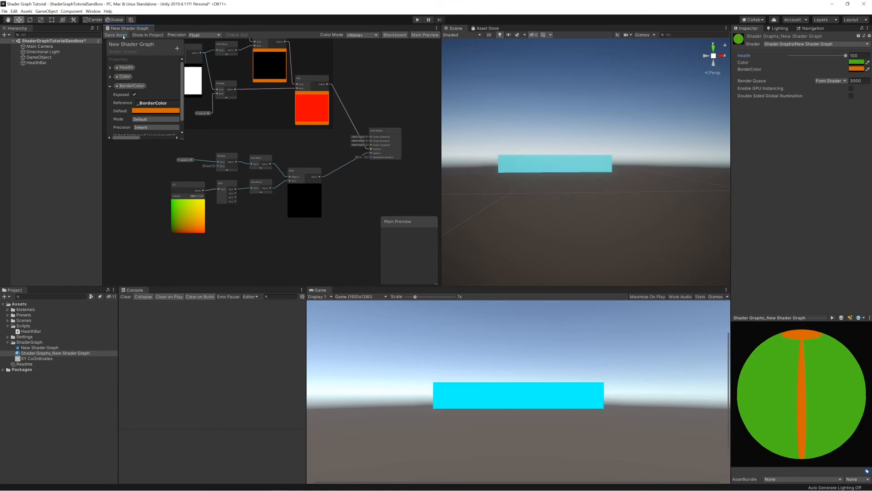
Vary the material's Health value to examine how the alpha affects the border, returning Health to 100.
mouse_move(845, 55)
left_mouse_down()
mouse_move(790, 63)
mouse_move(851, 65)
left_mouse_up()
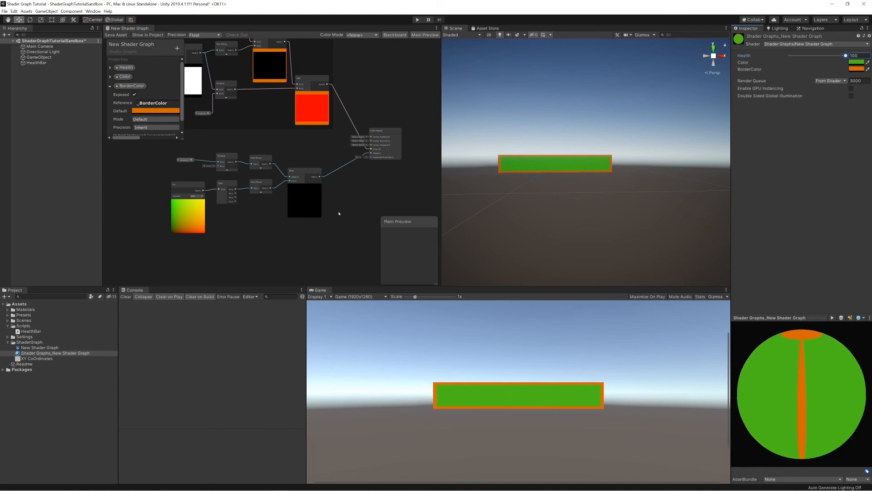
middle_click_drag(319, 150, 346, 174)
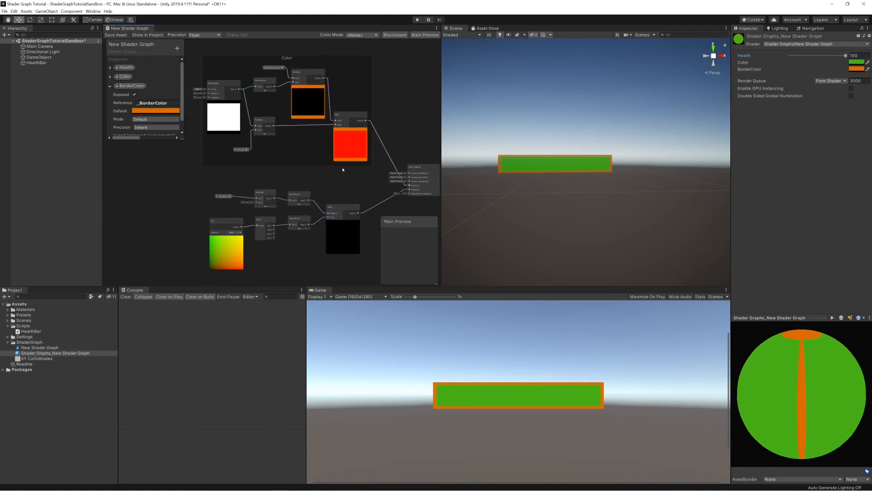